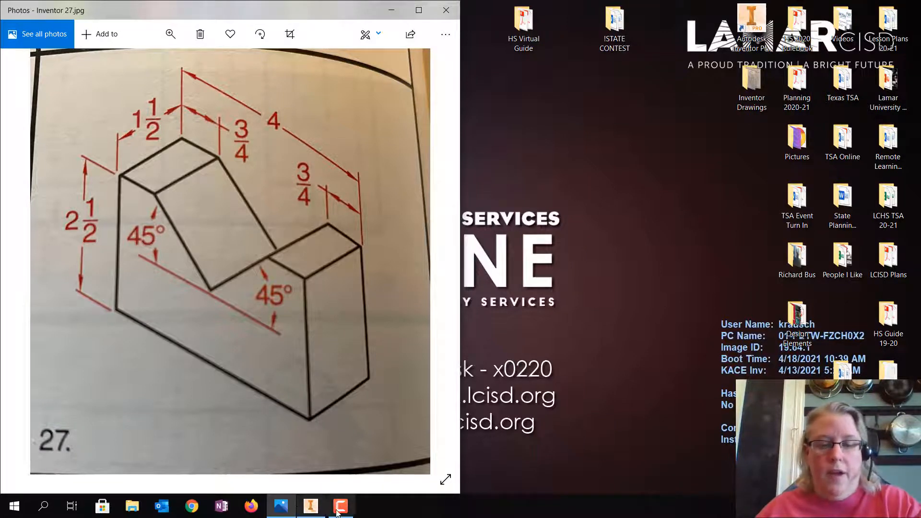
Step: Switch to Inventor, check the reference photo, and create a new part from the Standard.ipt template, accepting the style conflict notice
click(321, 509)
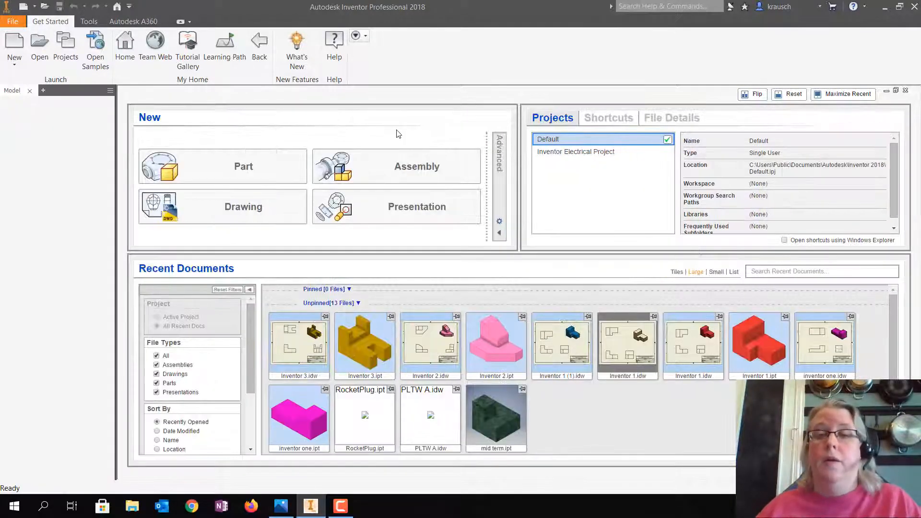
click(281, 507)
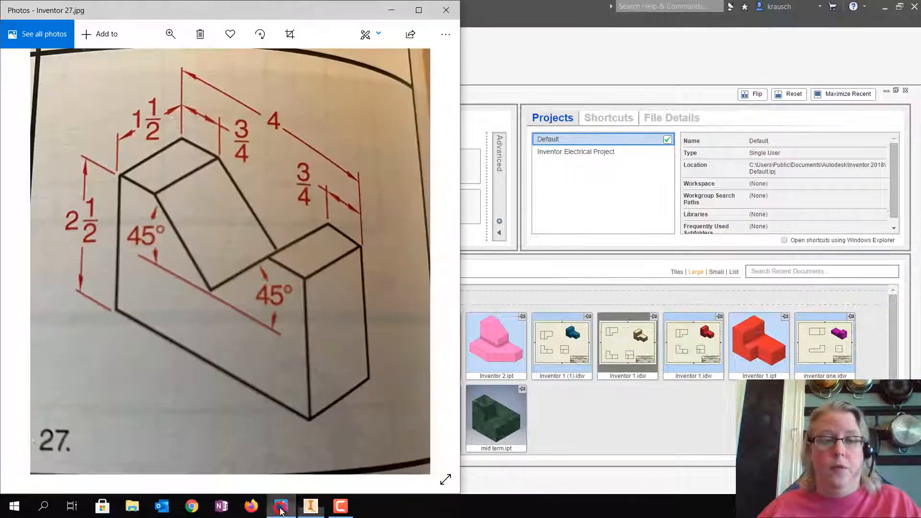
click(399, 8)
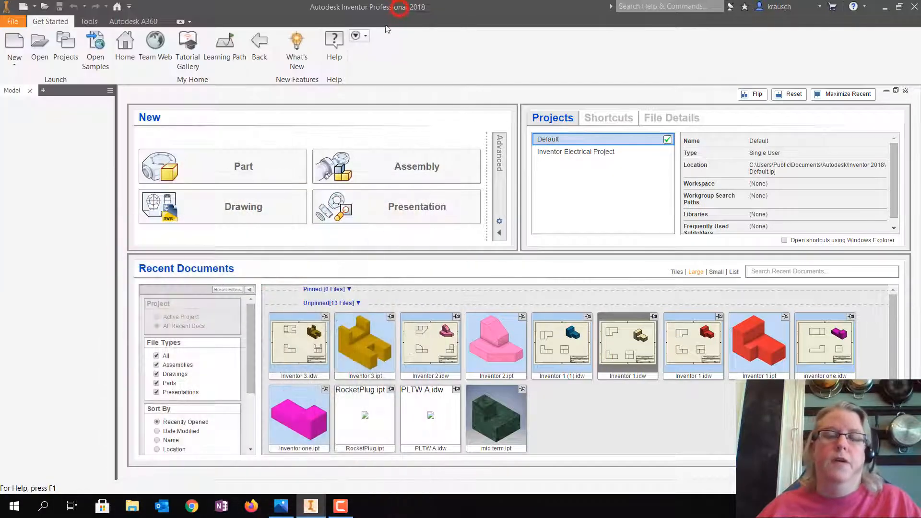
click(18, 44)
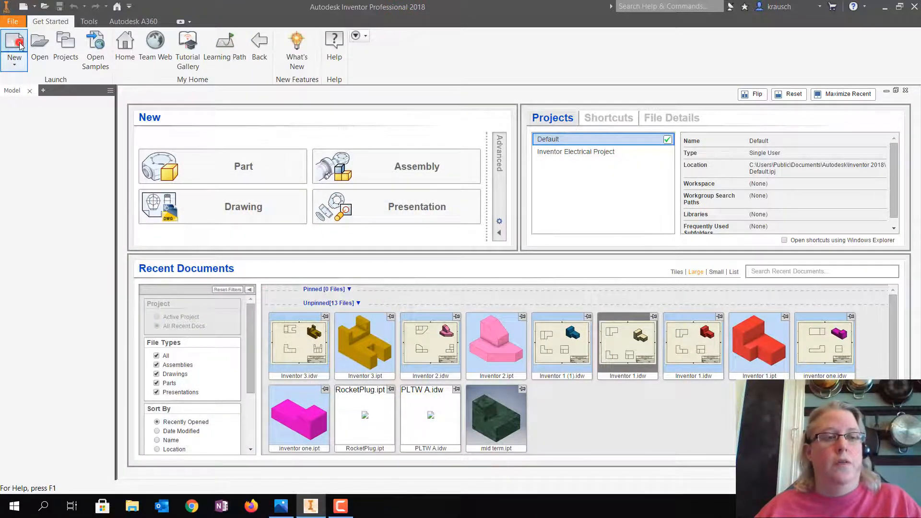
click(492, 192)
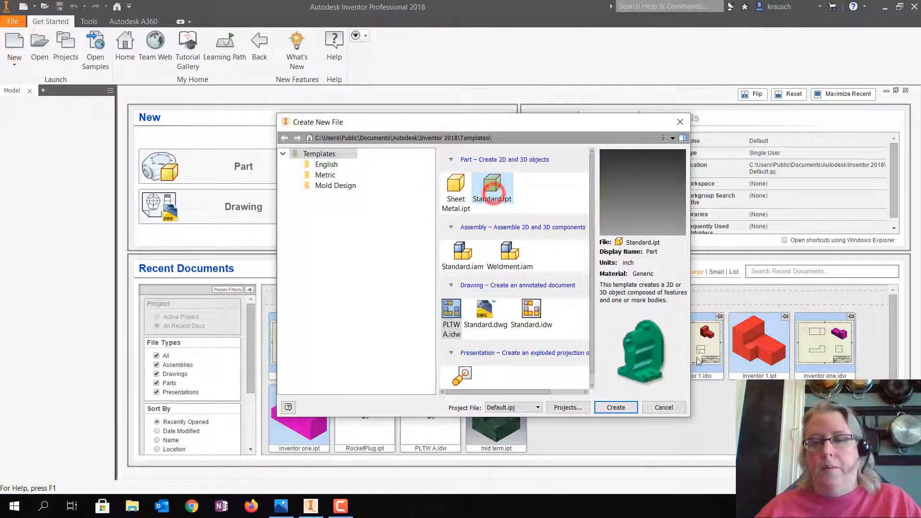
click(618, 406)
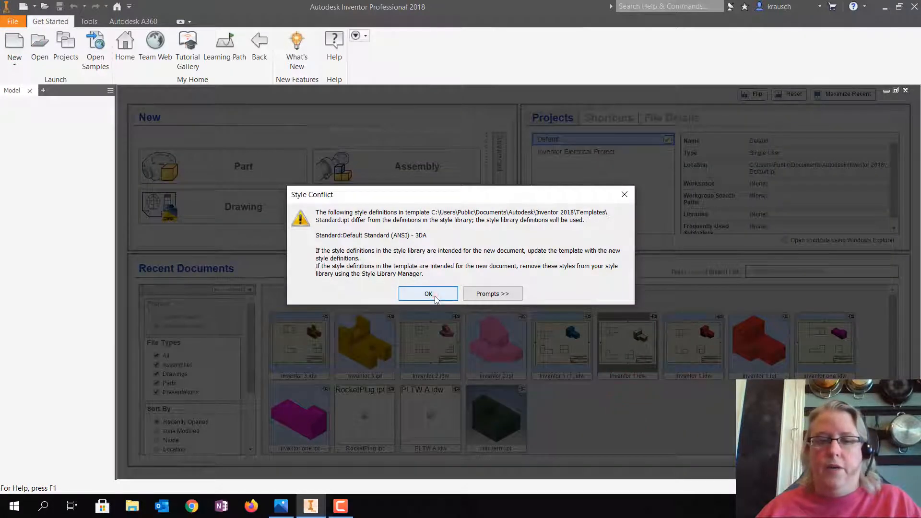
click(428, 293)
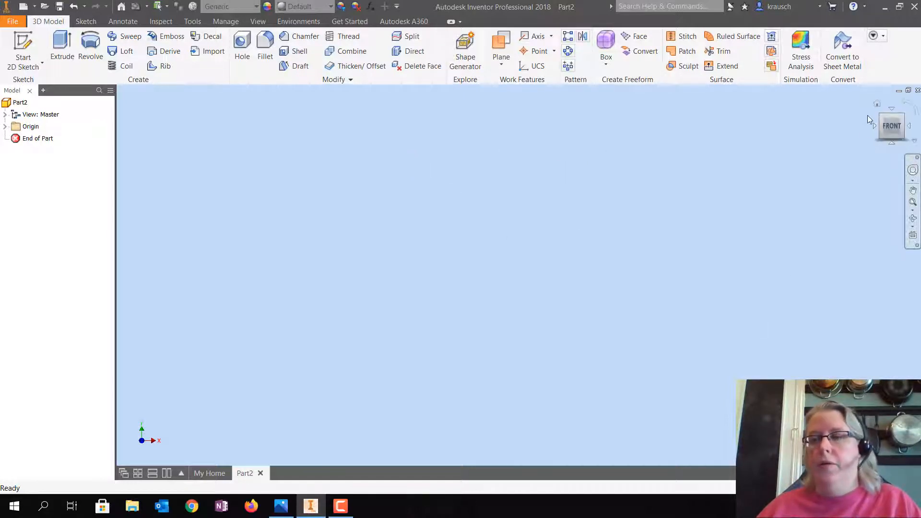
Step: Set the view to home orientation and start a 2D sketch on the origin's XY plane
click(876, 103)
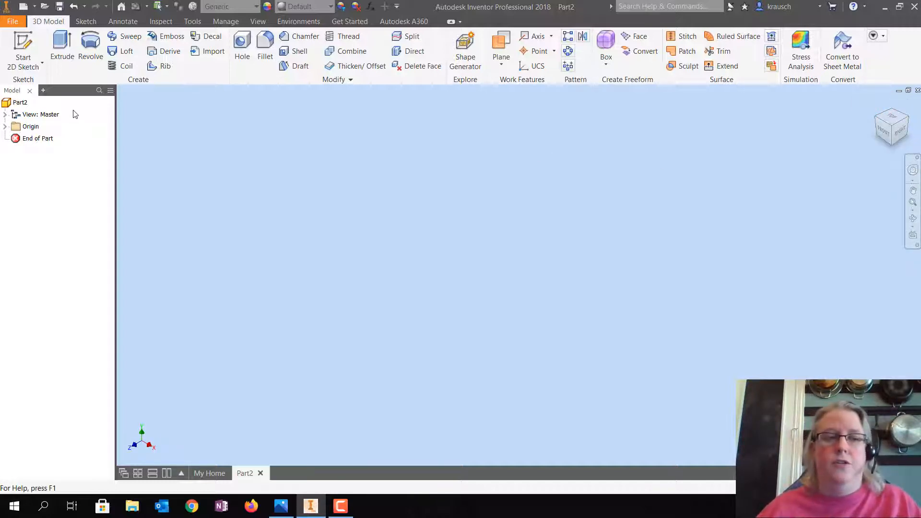
click(6, 126)
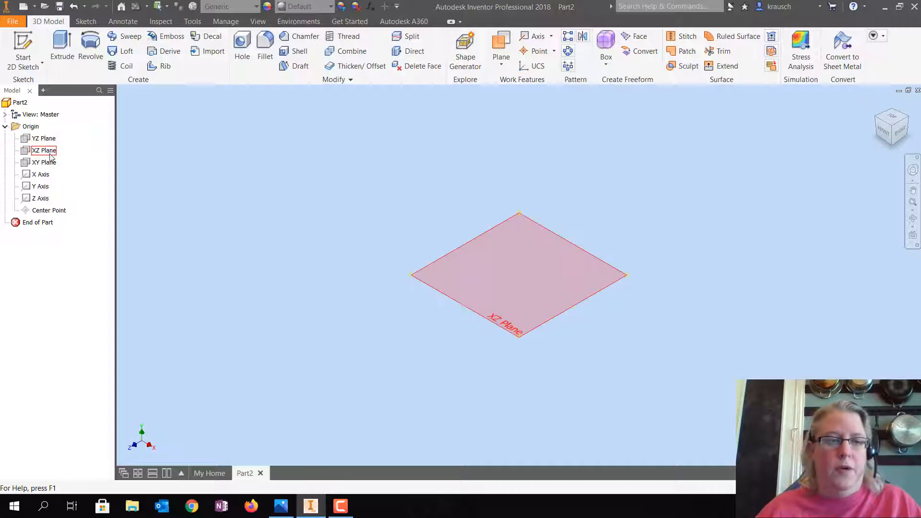
click(47, 164)
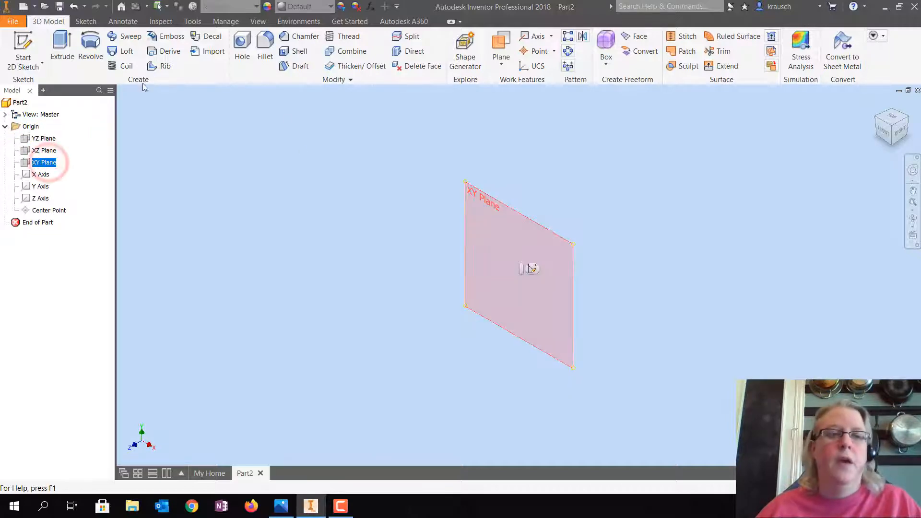
click(31, 42)
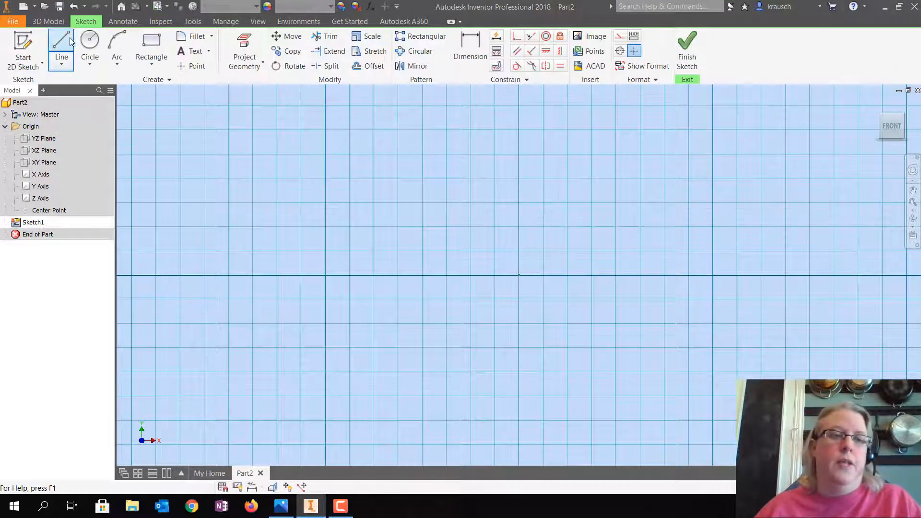
Step: Sketch a block outline about 2.19 in wide with a V notch in its top edge, running the left side past the top
click(62, 46)
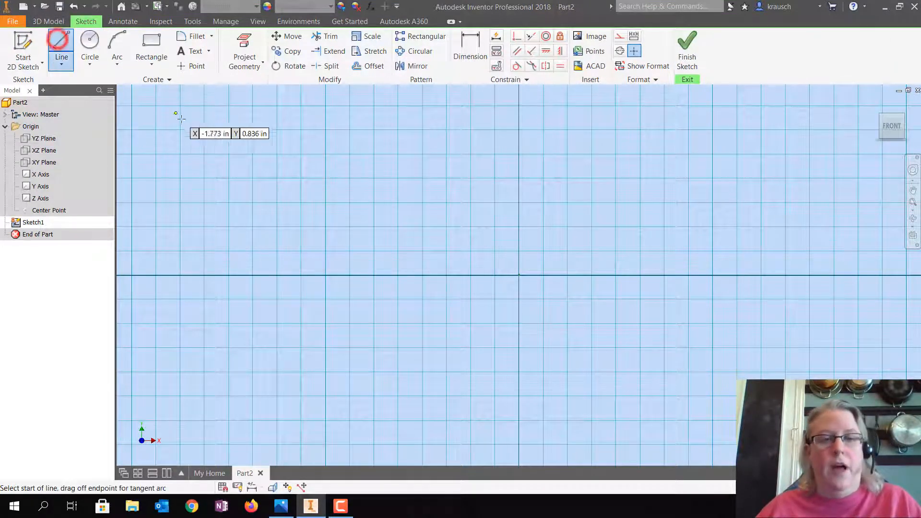
click(207, 131)
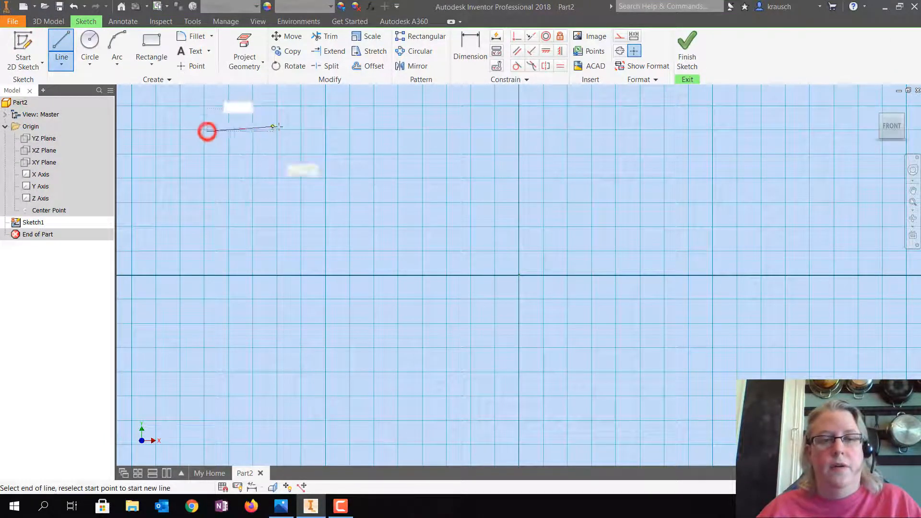
click(325, 130)
click(415, 238)
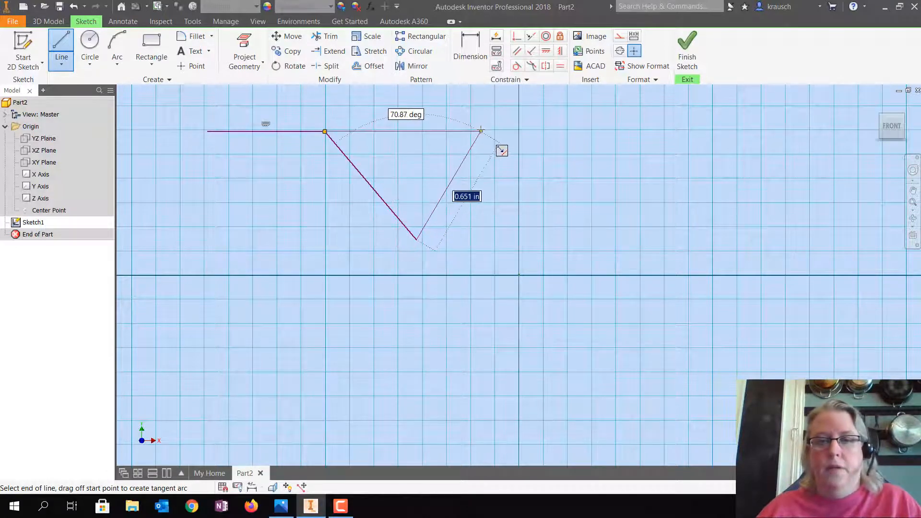
click(502, 131)
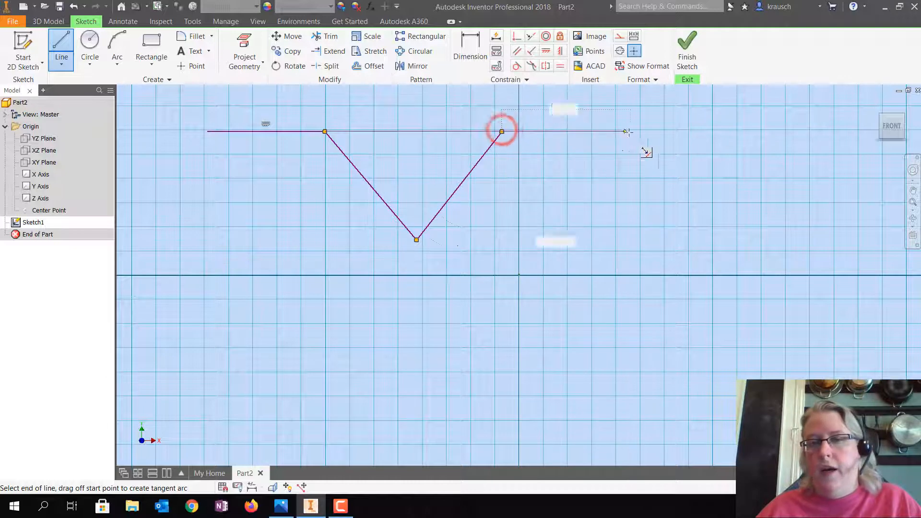
click(631, 131)
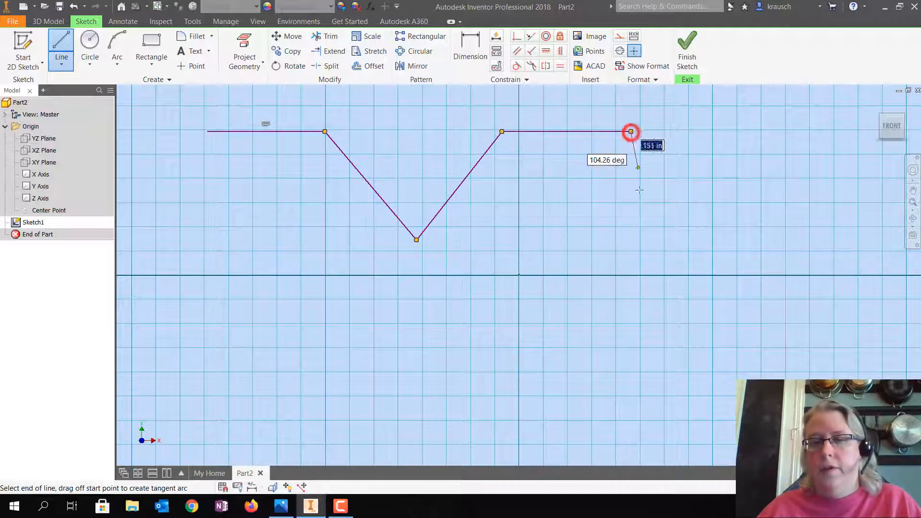
click(631, 378)
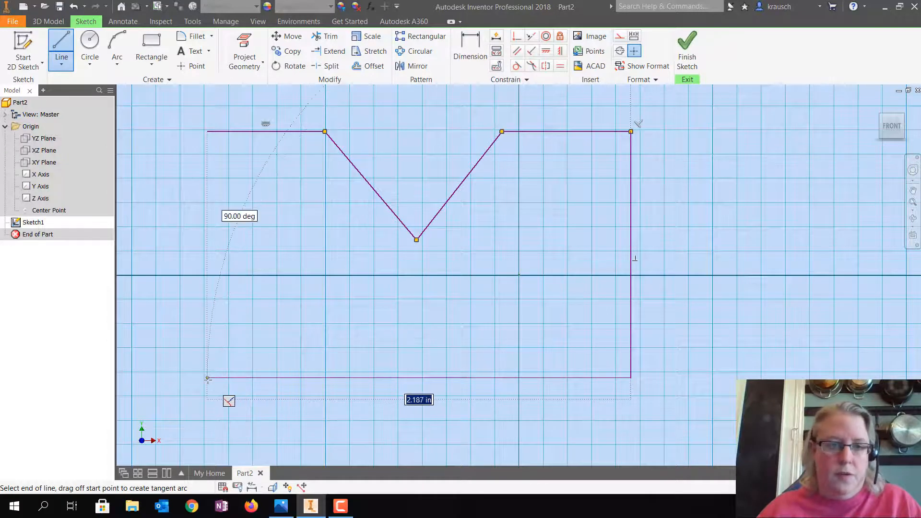
click(208, 379)
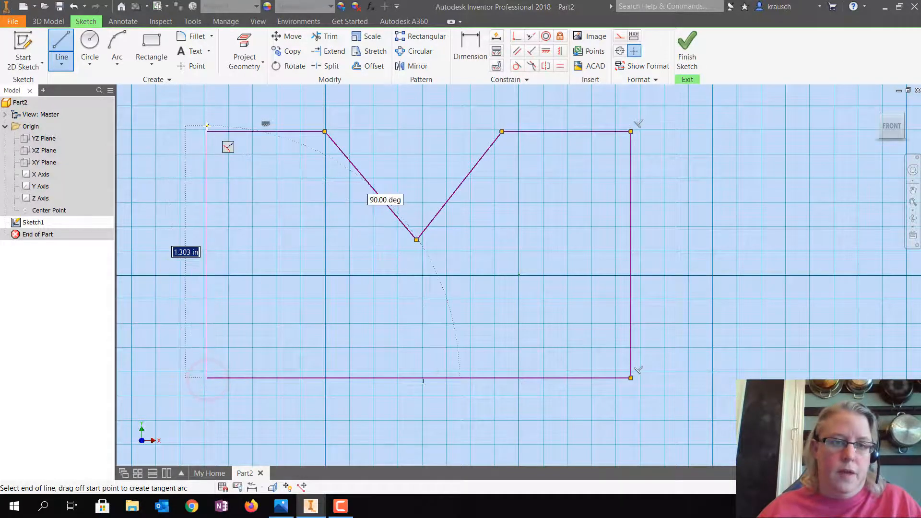
click(207, 101)
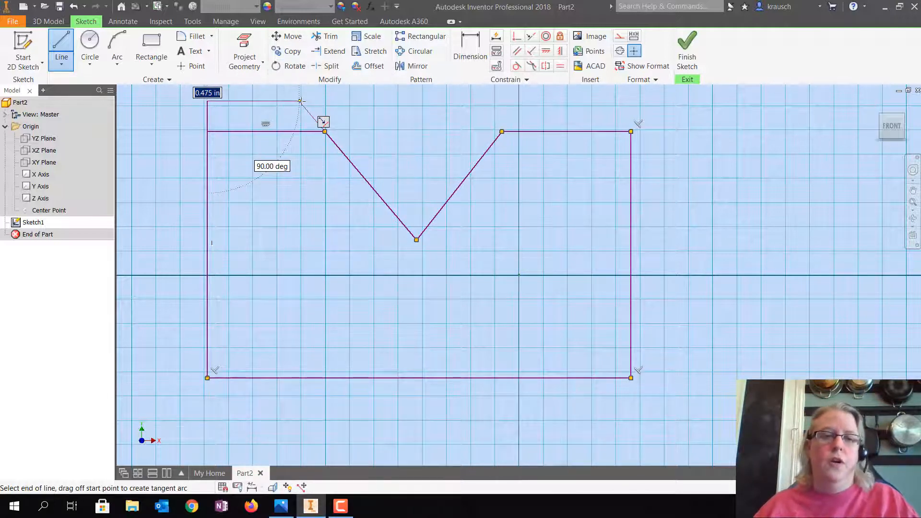
key(Escape)
Step: Trim the overhanging end of the left vertical line above the profile's top edge
scroll(192, 120, down, 3)
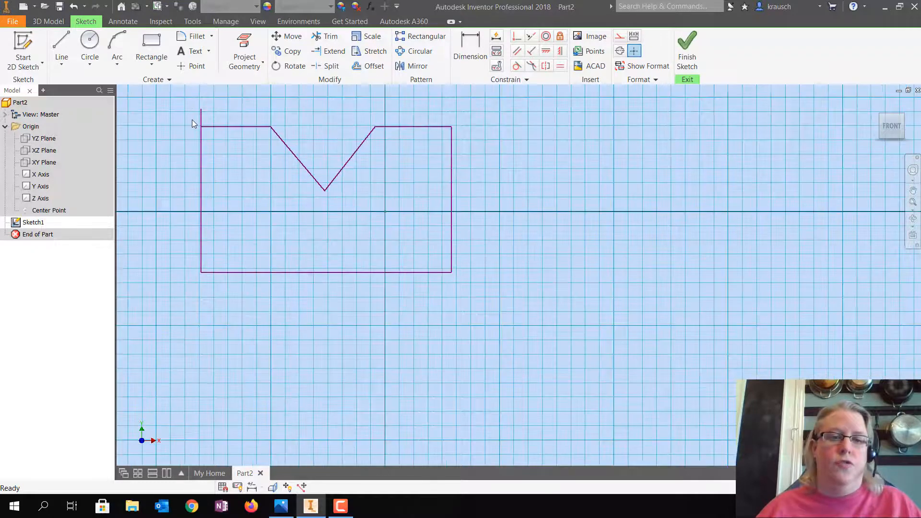
scroll(192, 119, up, 3)
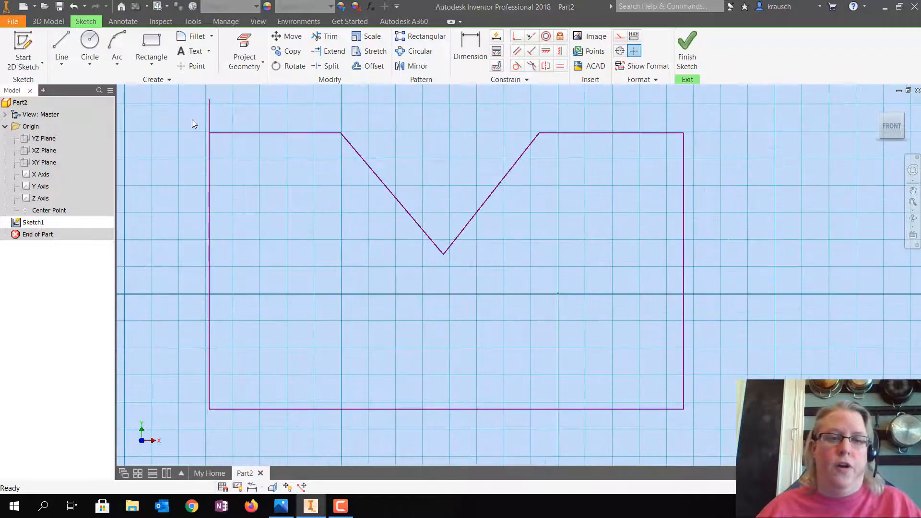
click(320, 36)
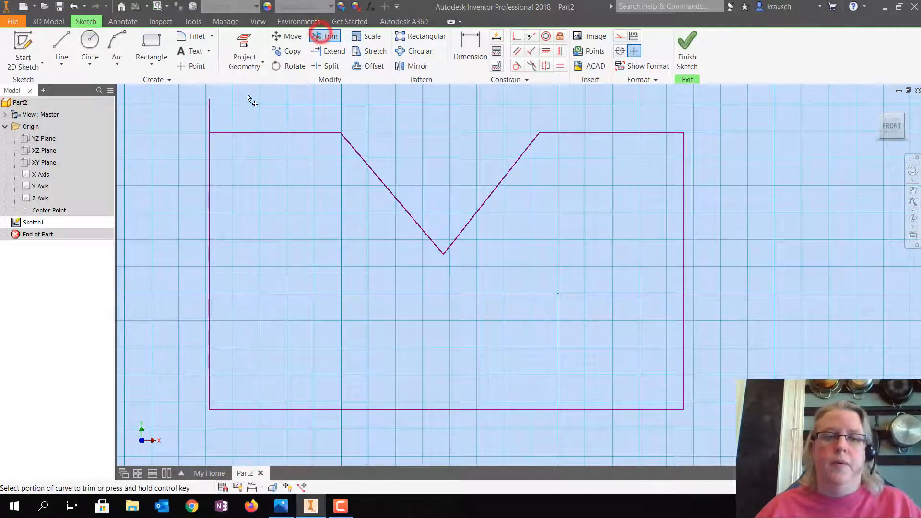
click(209, 115)
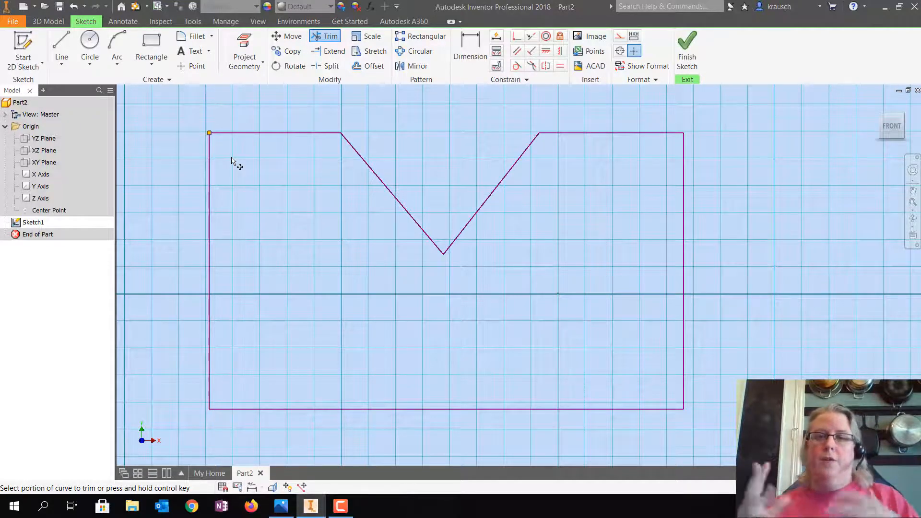
Step: Dimension the profile's bottom edge and set its length to 4 in
click(464, 46)
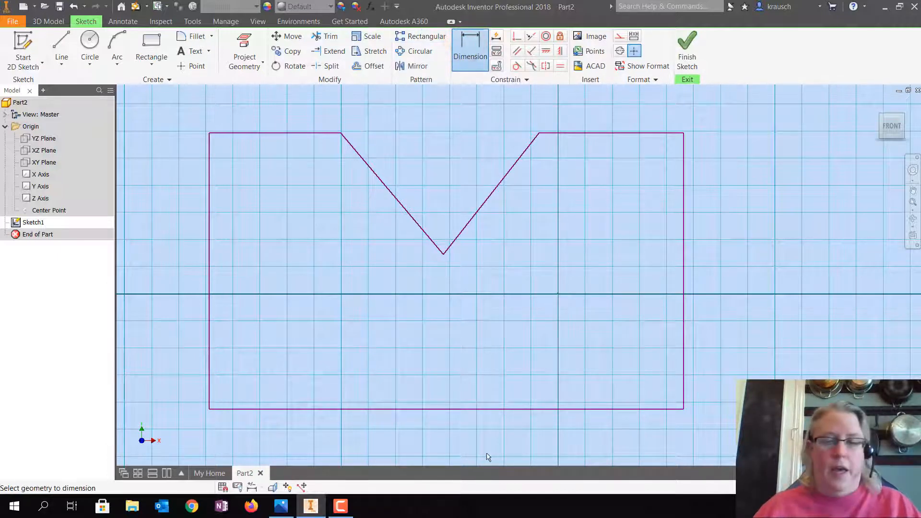
click(404, 409)
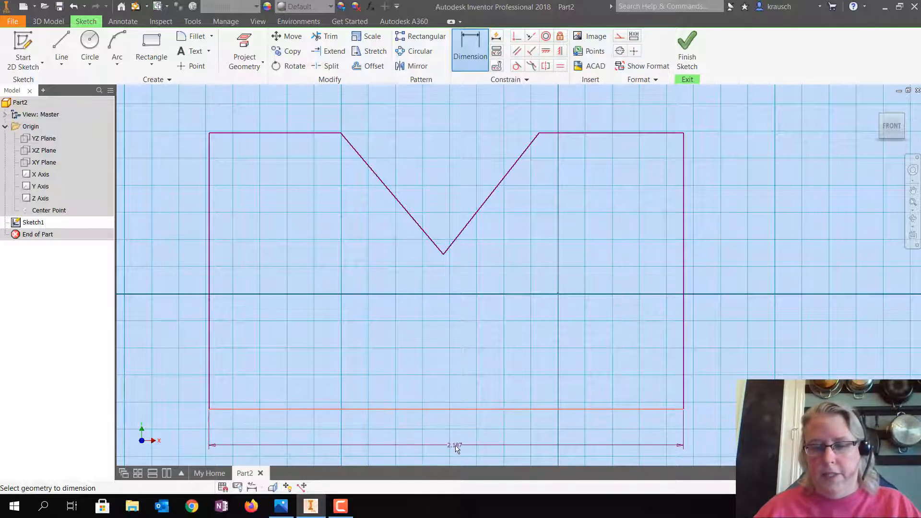
click(455, 445)
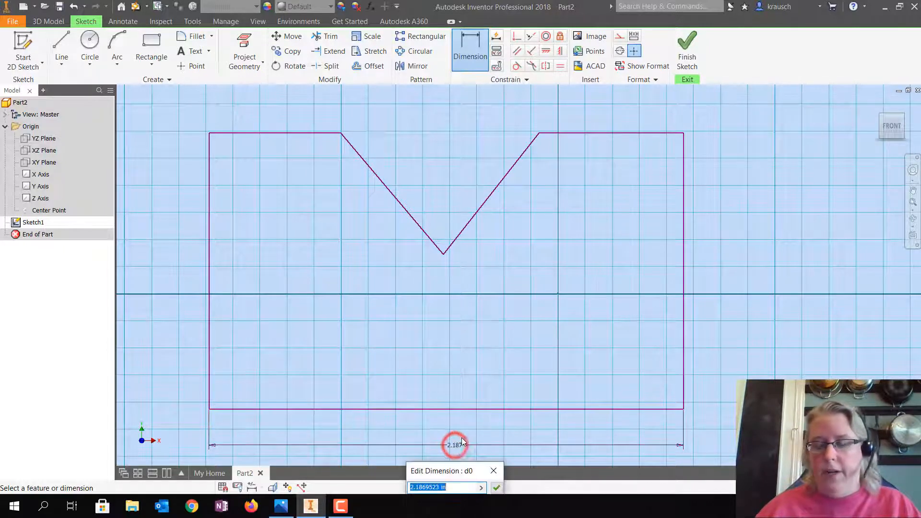
text(4)
key(Return)
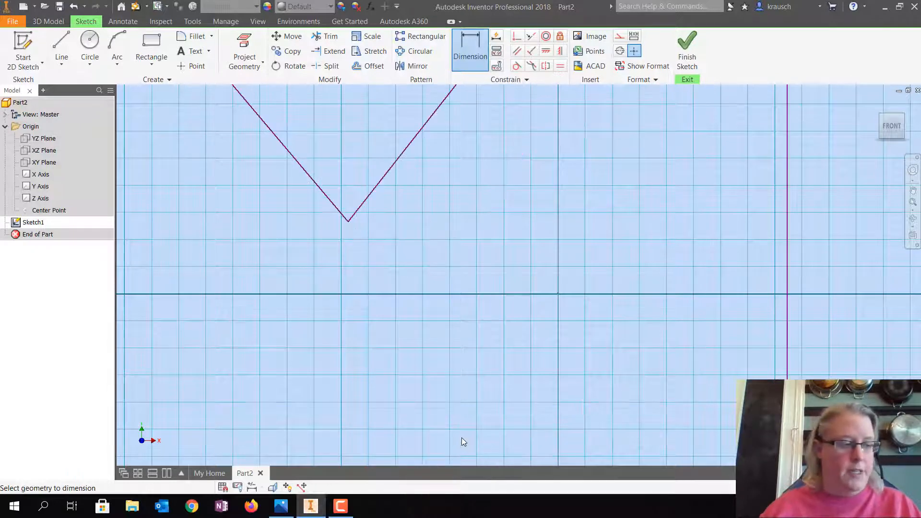
Step: Dimension the profile's left vertical edge and set its height to 2.5 in
click(912, 202)
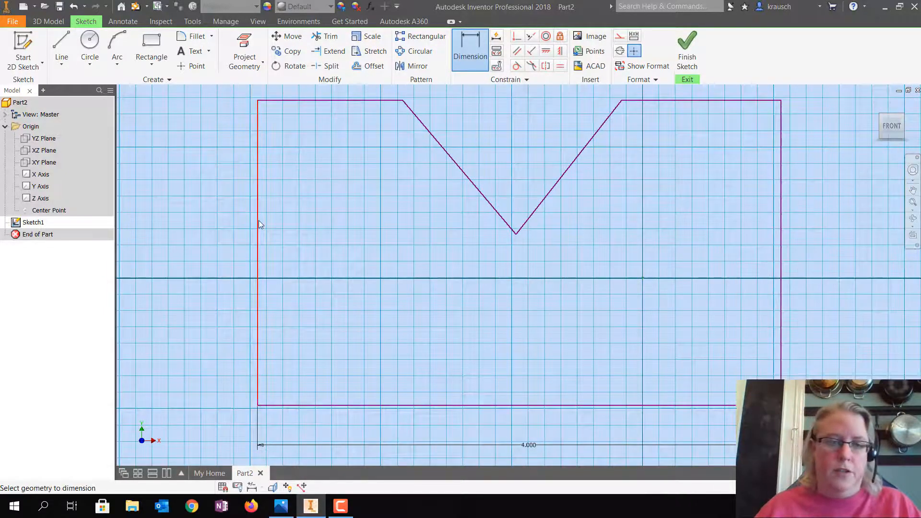
click(258, 222)
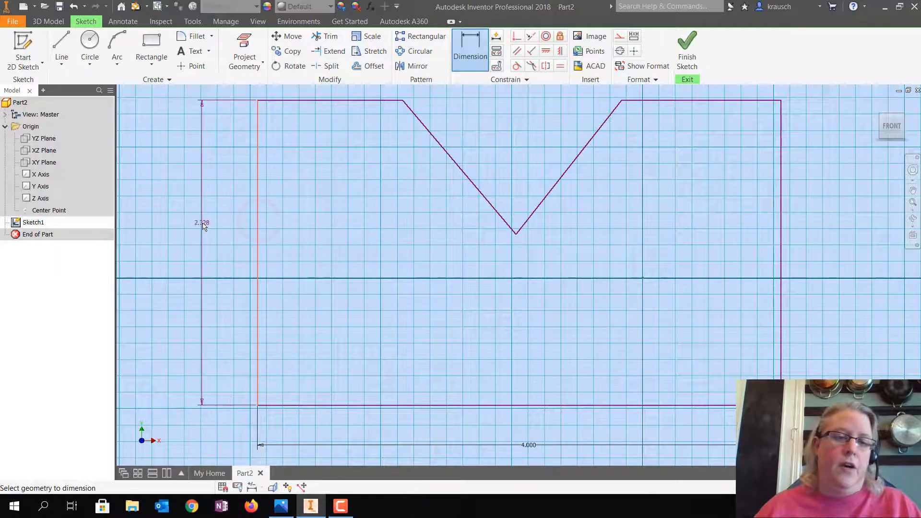
click(203, 225)
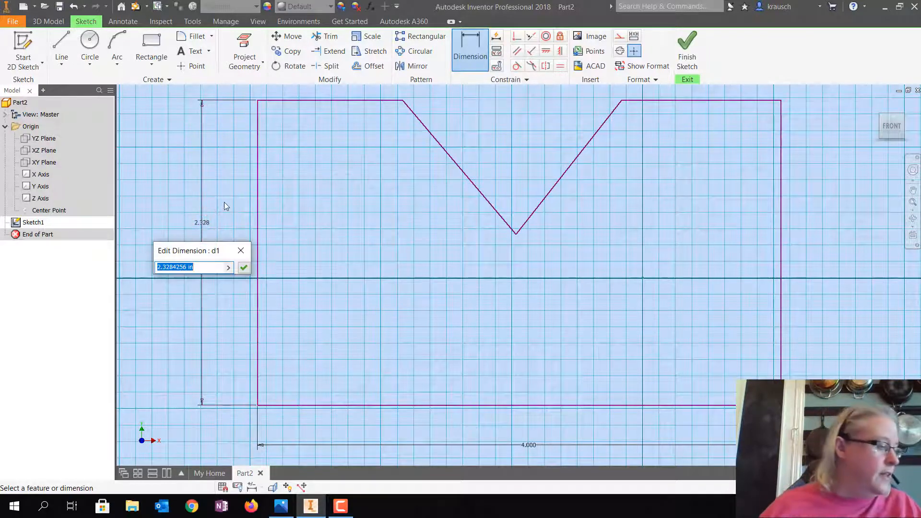
text(2.5)
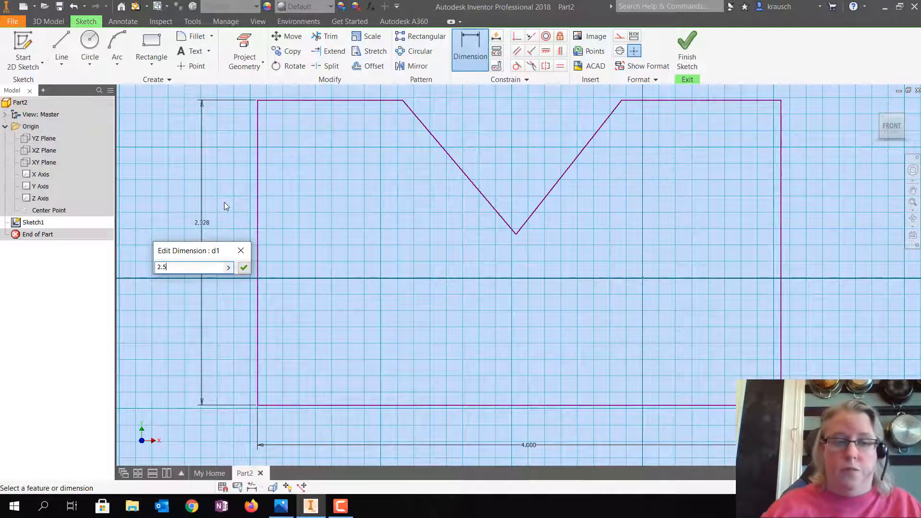
key(Return)
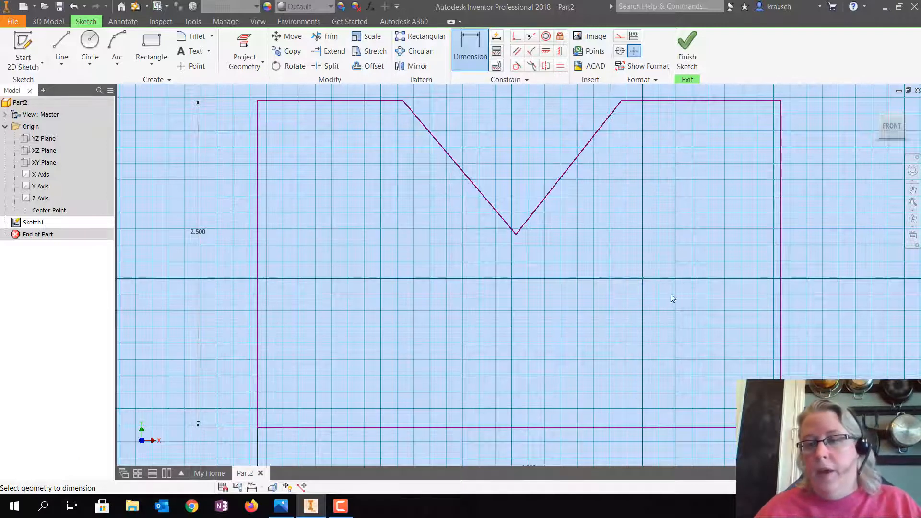
click(781, 278)
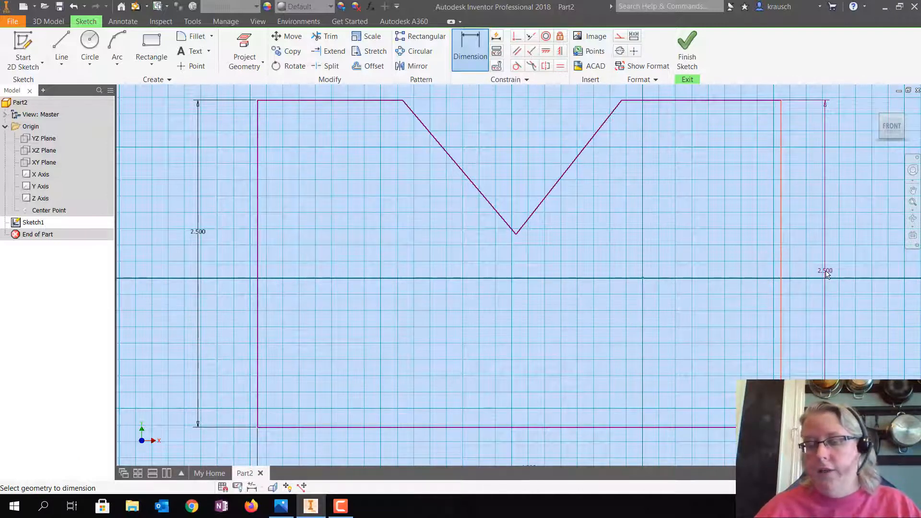
key(Escape)
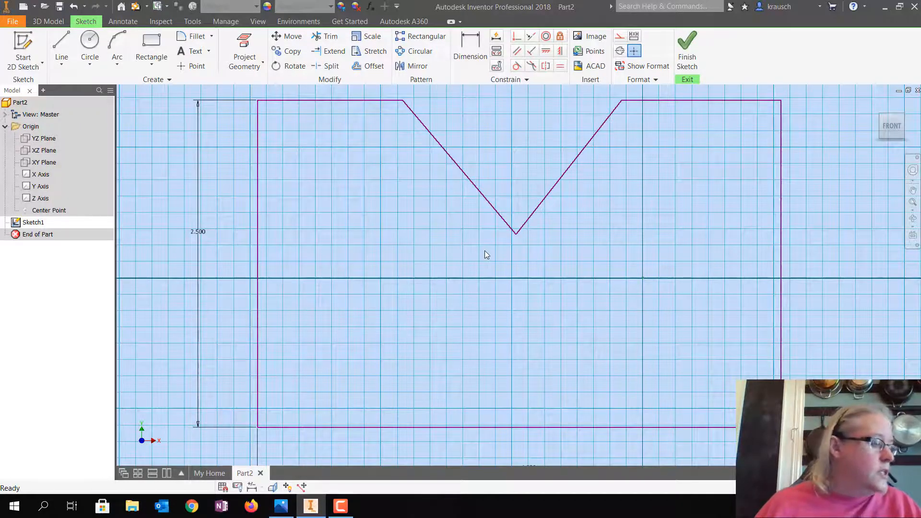
Step: Dimension the profile's top edge left of the V notch and set its length to 0.75 in
click(305, 100)
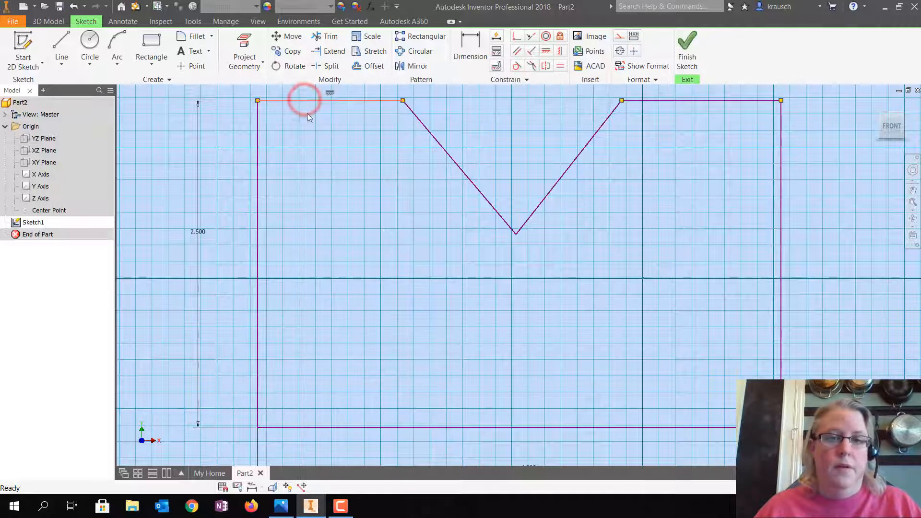
click(484, 43)
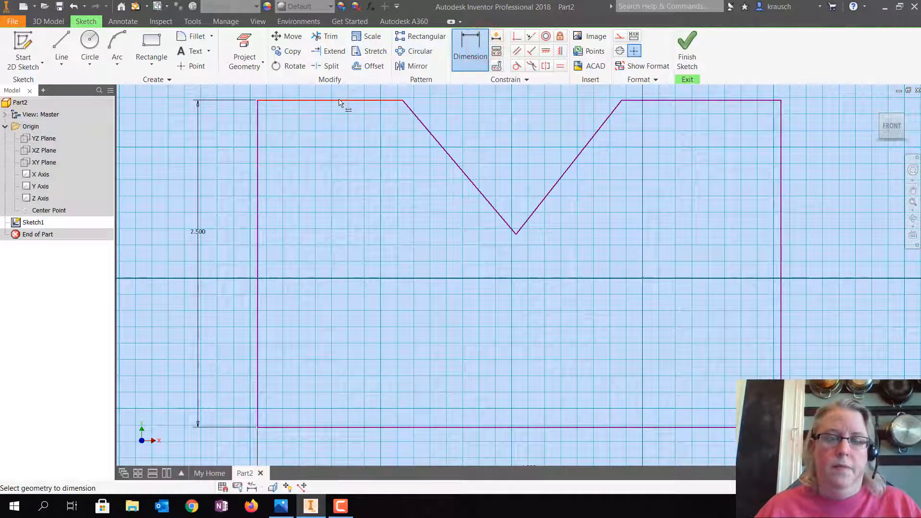
click(338, 100)
click(337, 137)
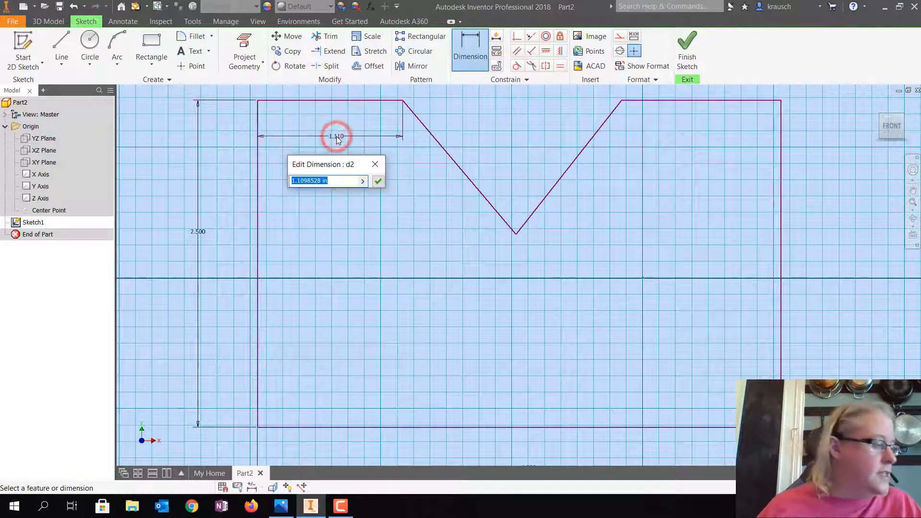
text(.75)
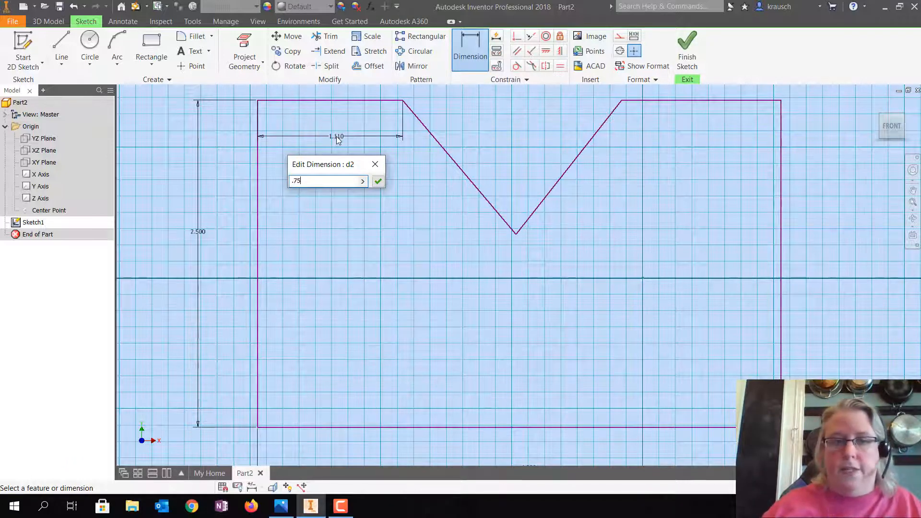
key(Return)
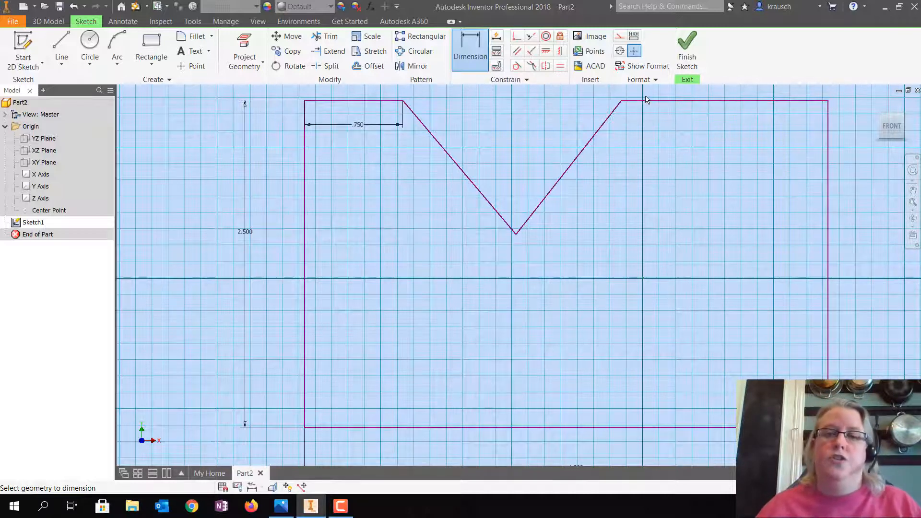
Step: Apply an Equal constraint between the two top edges on either side of the V notch
click(681, 102)
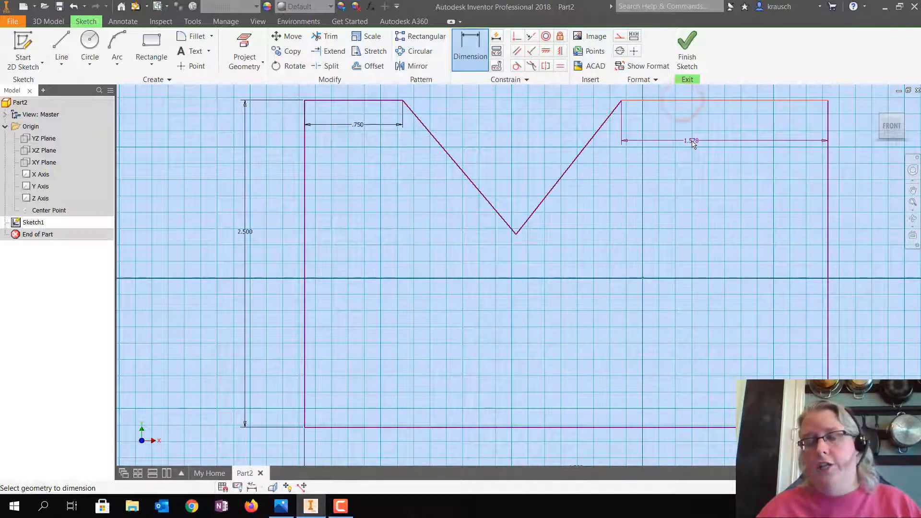
key(Escape)
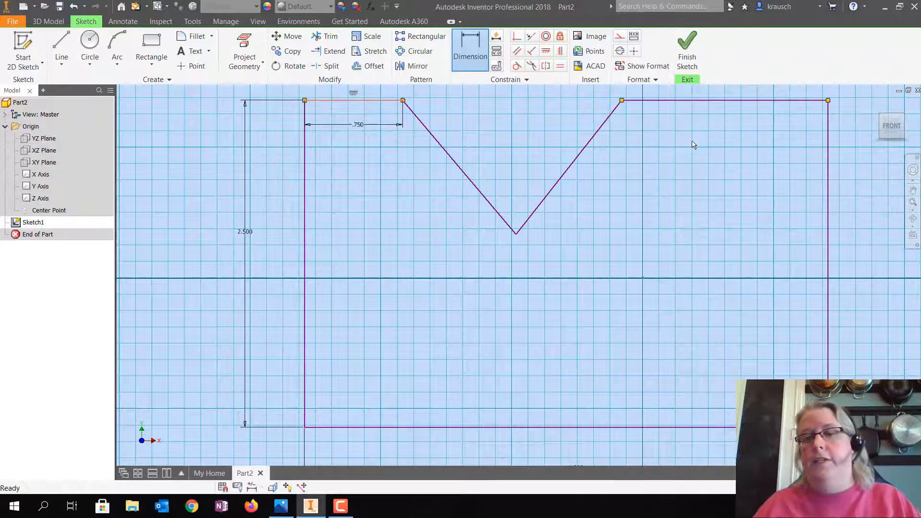
key(Escape)
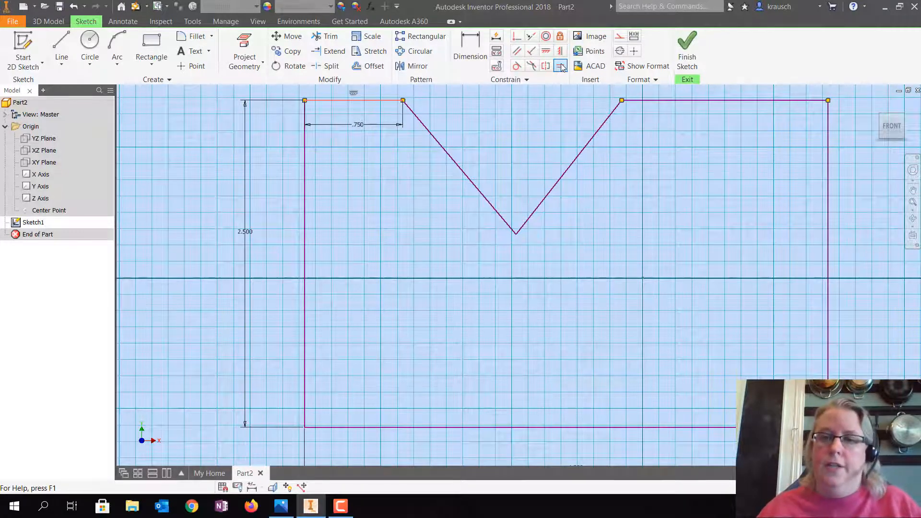
click(560, 66)
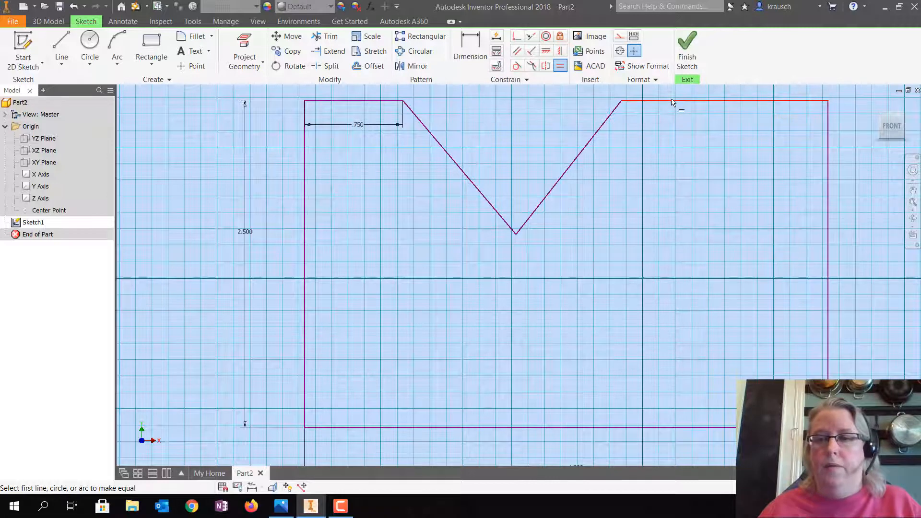
click(671, 100)
click(380, 100)
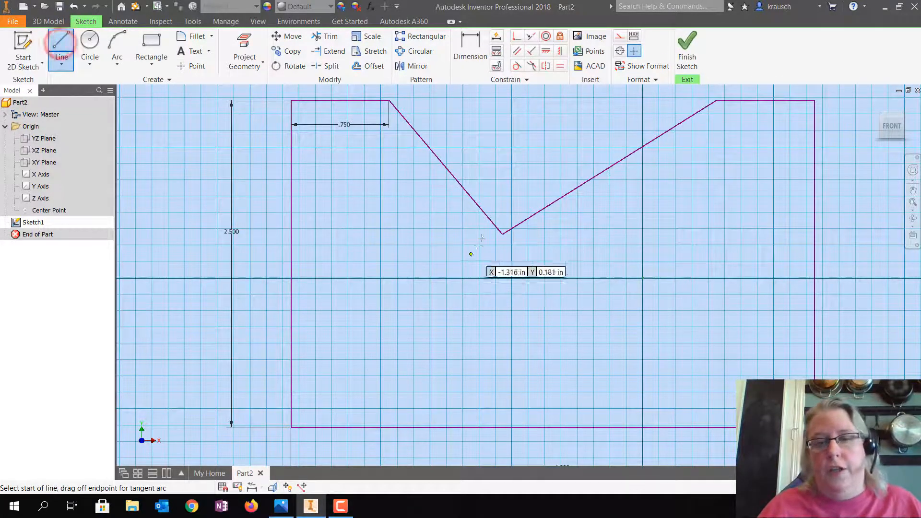
Step: Sketch a horizontal helper line from the V notch's lowest point toward the profile's right edge
click(502, 233)
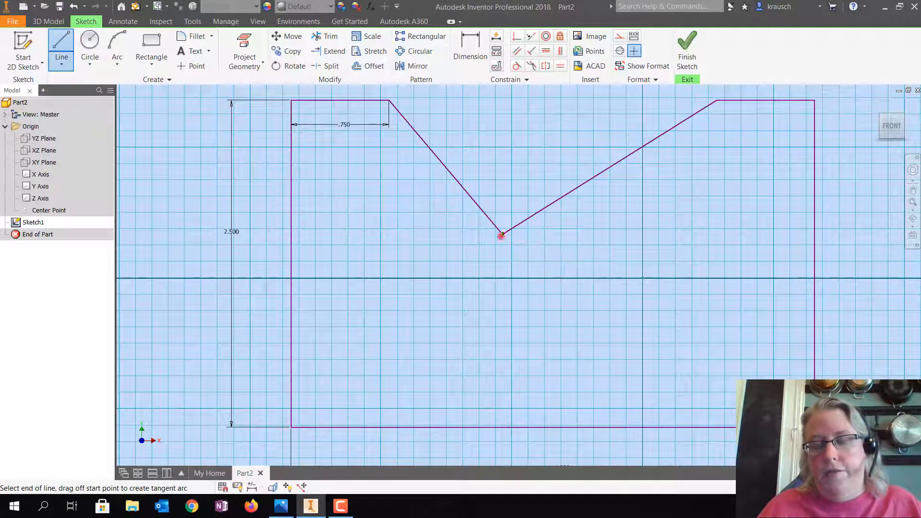
click(771, 234)
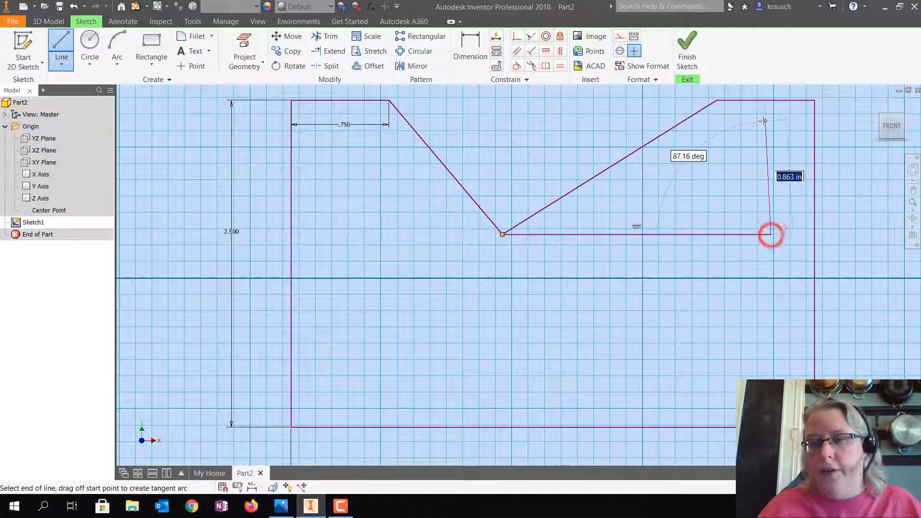
key(Escape)
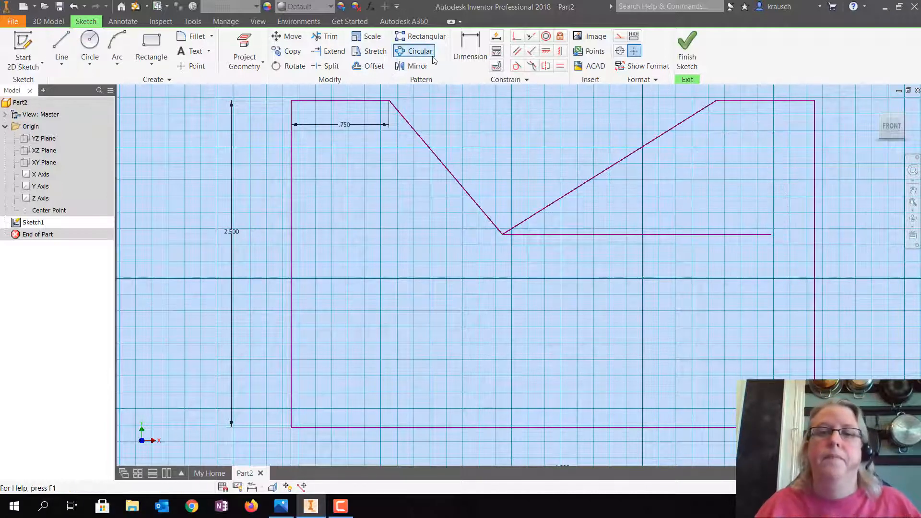
Step: Dimension the angle between the notch's right slanted side and the horizontal helper line as 45 degrees
click(463, 41)
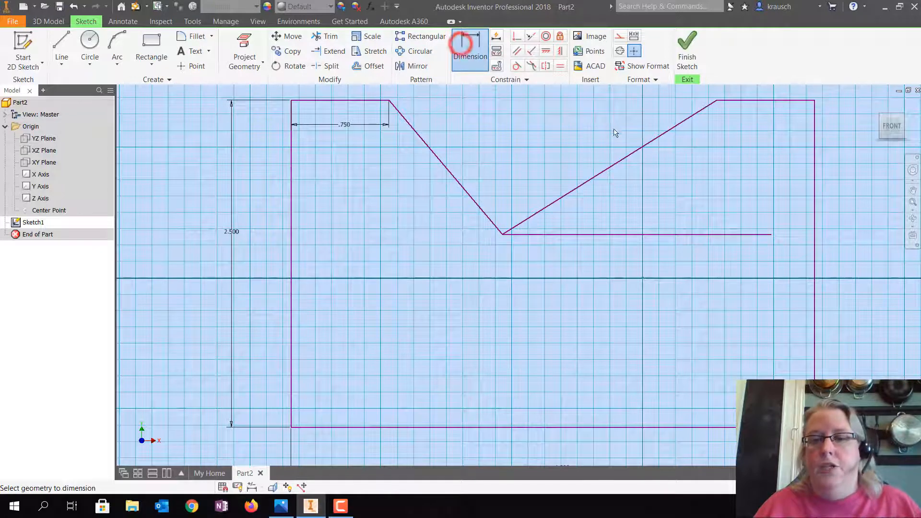
click(636, 149)
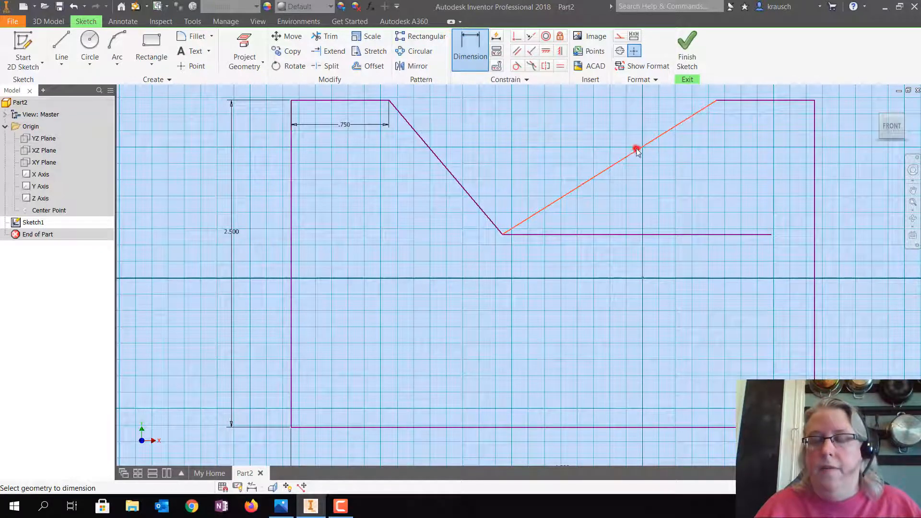
click(688, 234)
click(698, 194)
text(45)
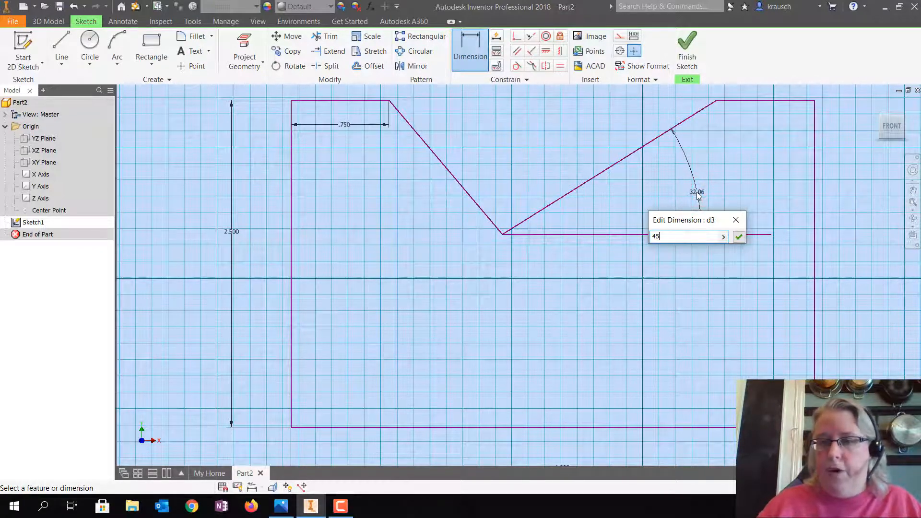
key(Return)
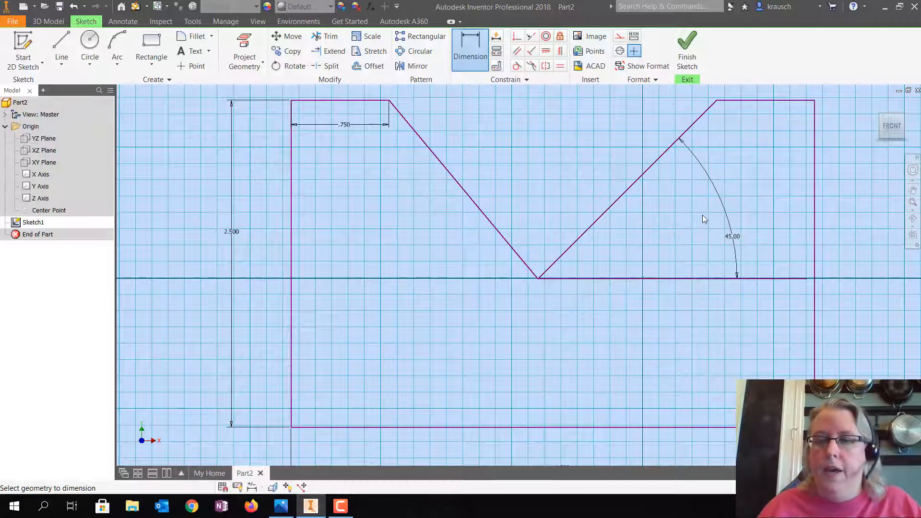
Step: Apply an Equal constraint between the two slanted sides of the V notch
click(562, 67)
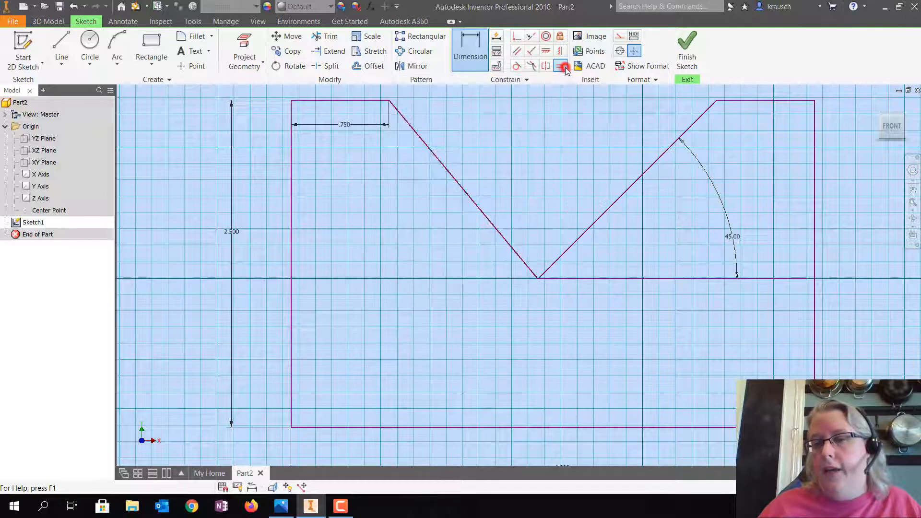
click(636, 185)
click(481, 214)
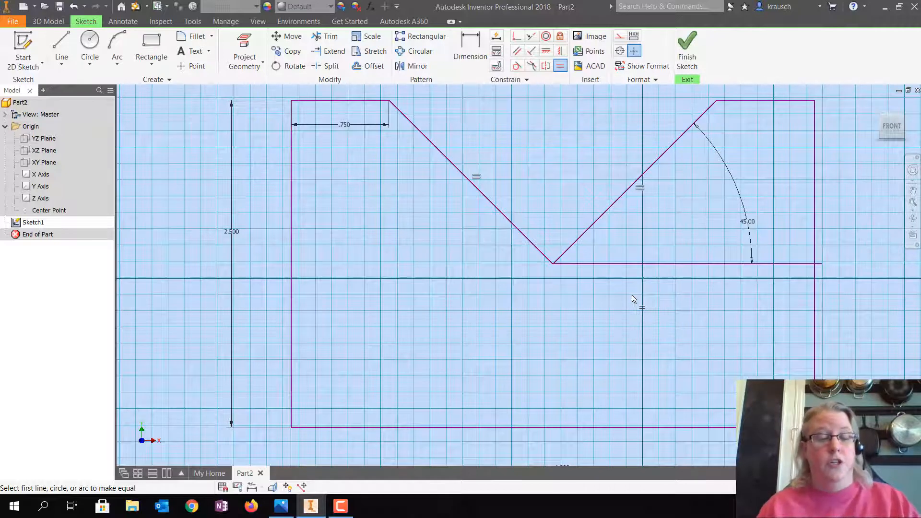
key(Escape)
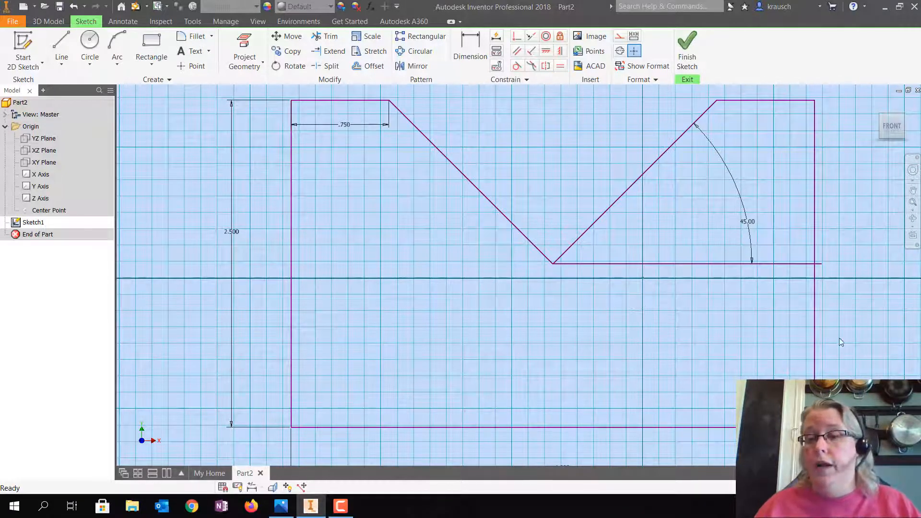
Step: Delete the horizontal helper line at the notch's lowest point and finish the sketch
click(776, 263)
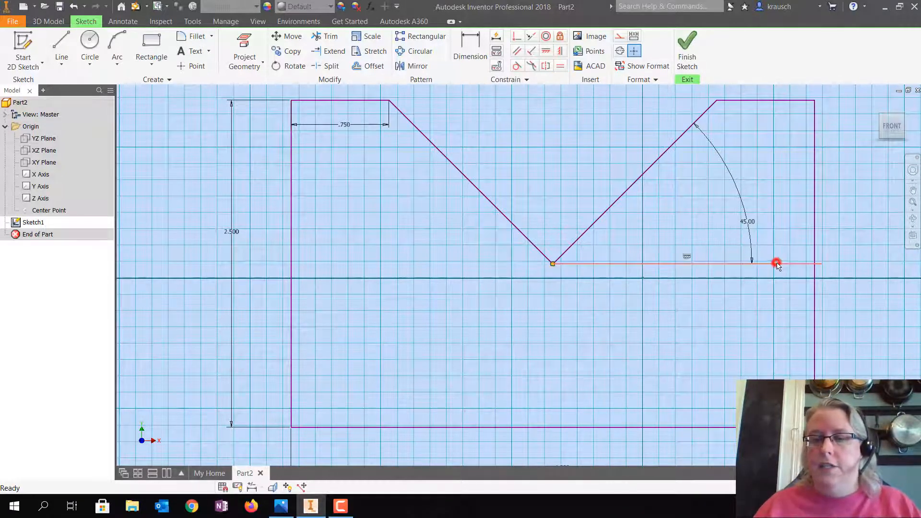
key(Delete)
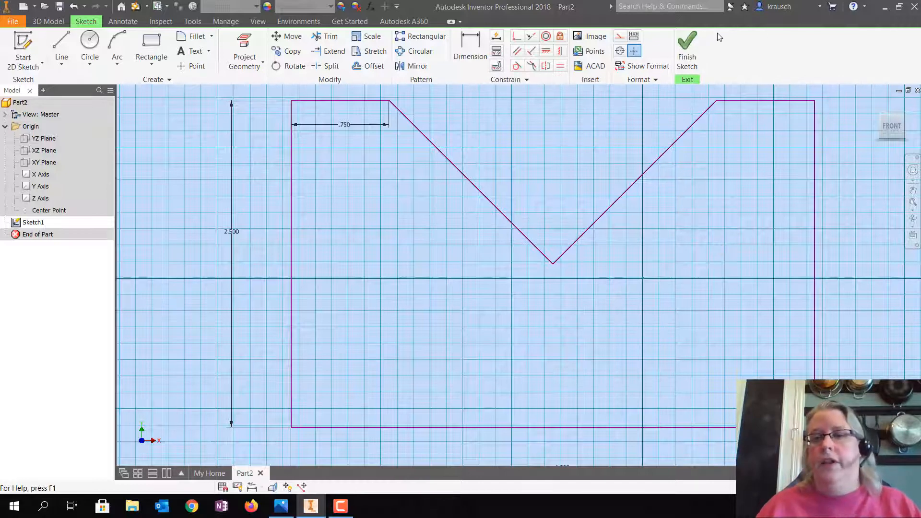
click(689, 47)
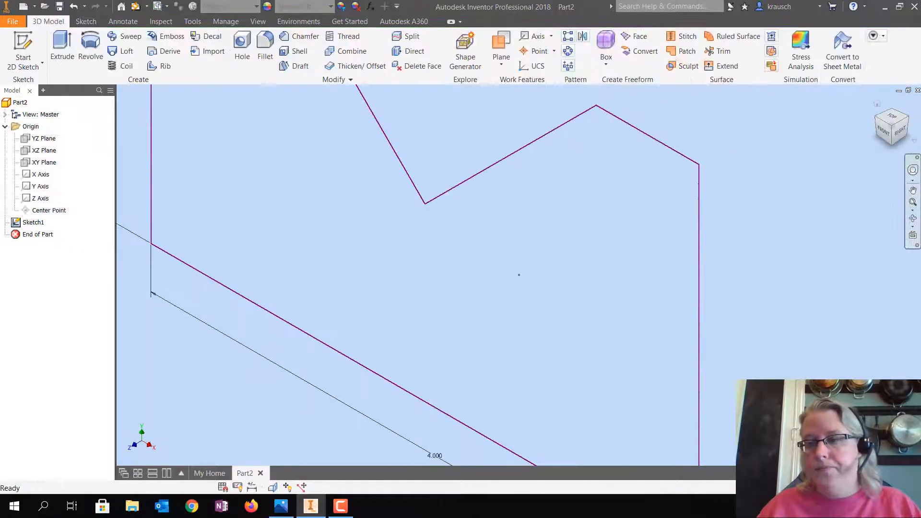
Step: Extrude the V-notched profile by a distance of 1.5 in
click(913, 203)
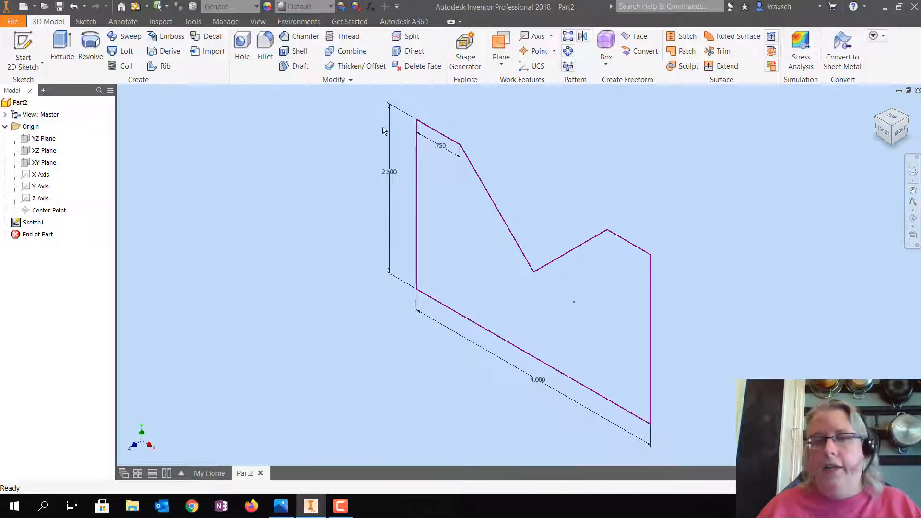
click(72, 48)
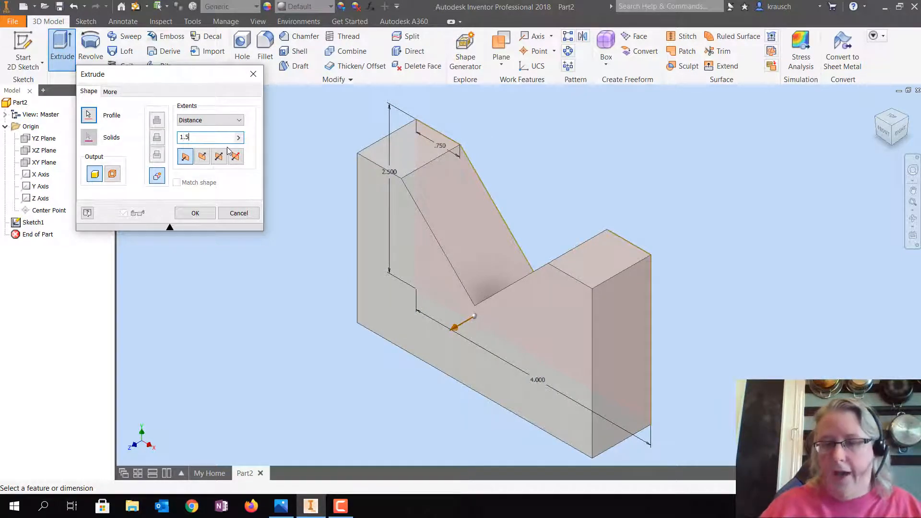
click(193, 216)
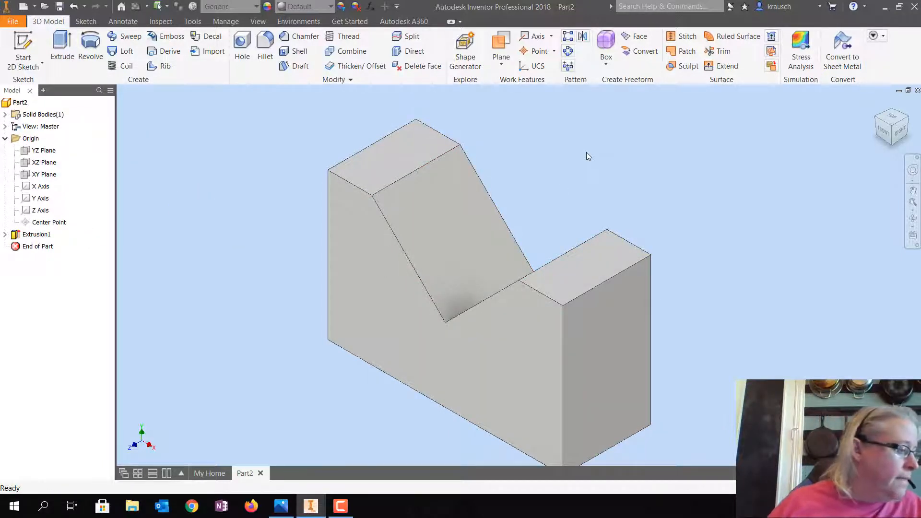
Step: Check the block from the front, return to the isometric home view and set the part's appearance to Gold
click(881, 130)
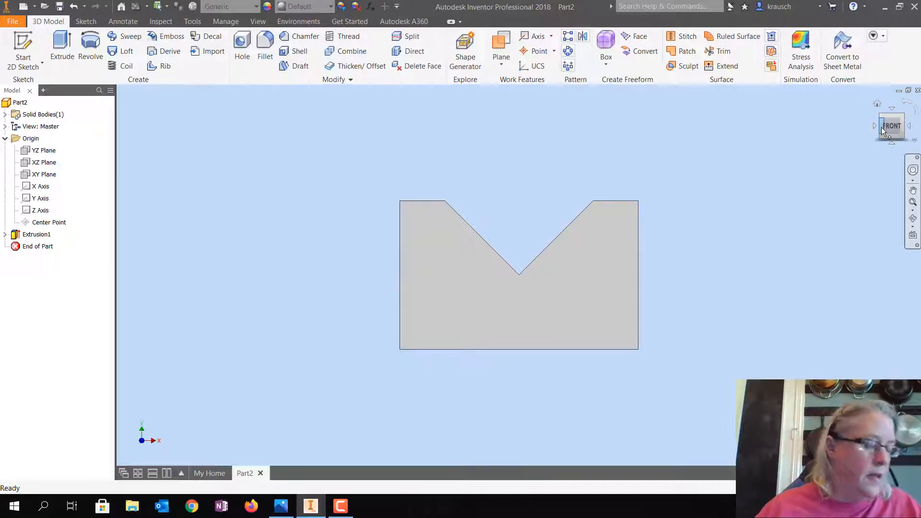
click(876, 101)
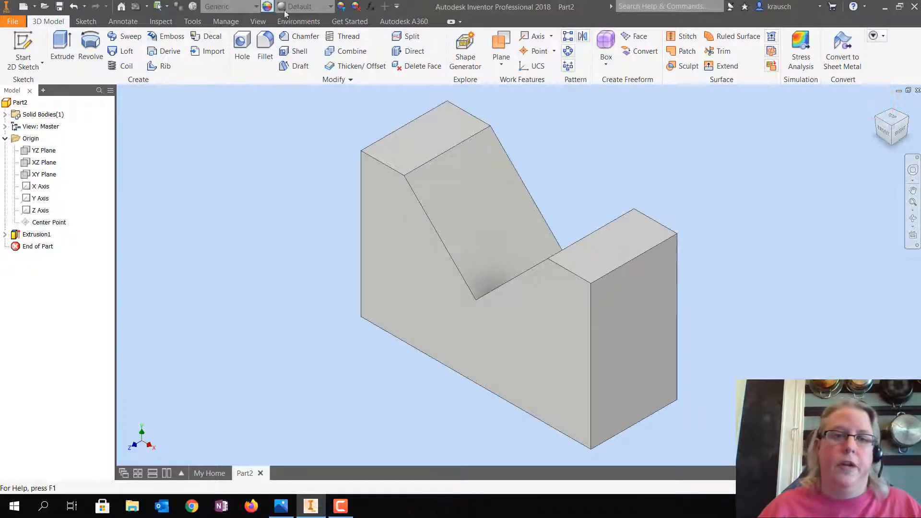
click(294, 7)
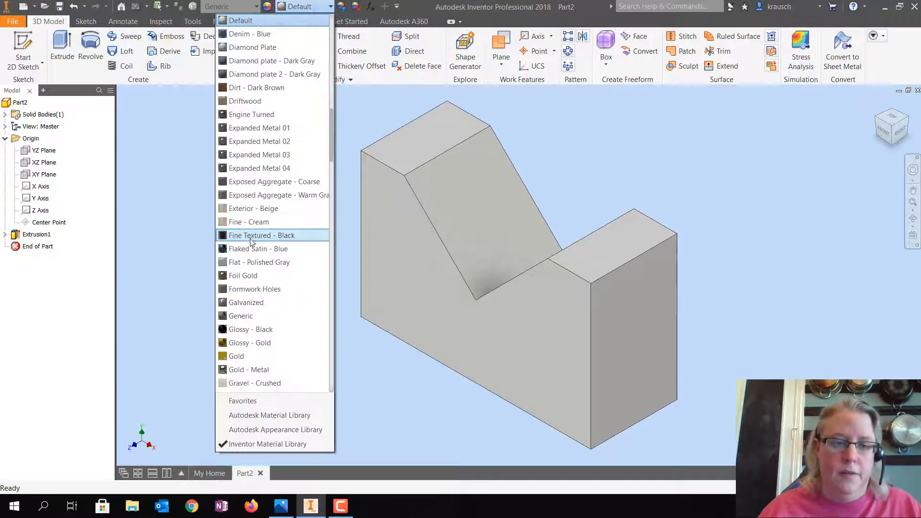
click(267, 275)
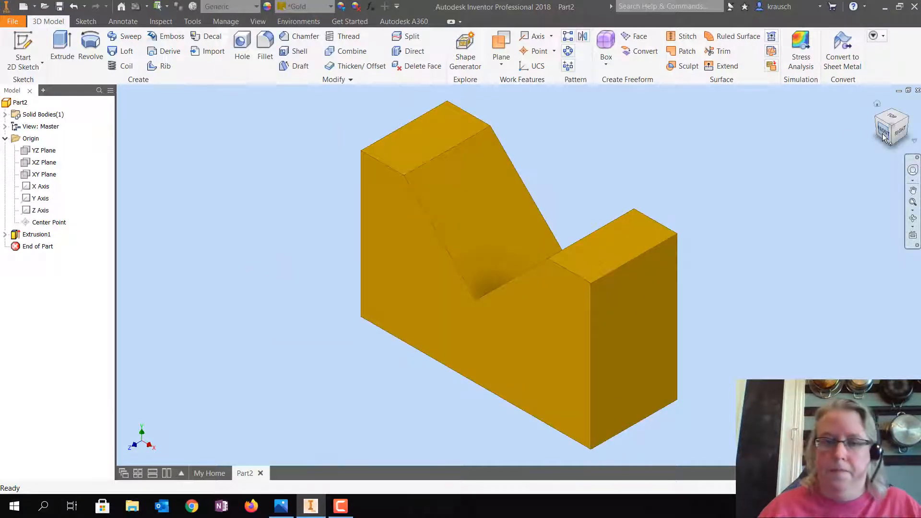
Step: Save the part as "inventor 27" in the Inventor Drawings folder
click(13, 21)
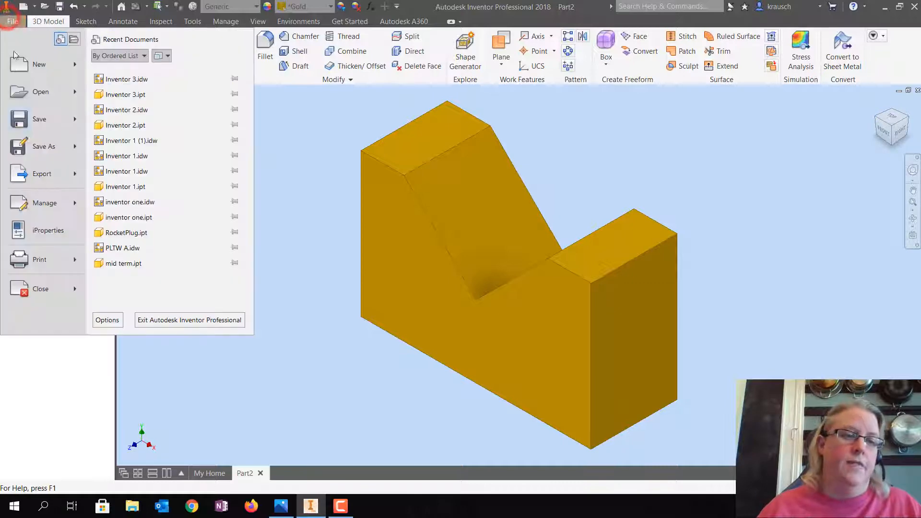
click(42, 146)
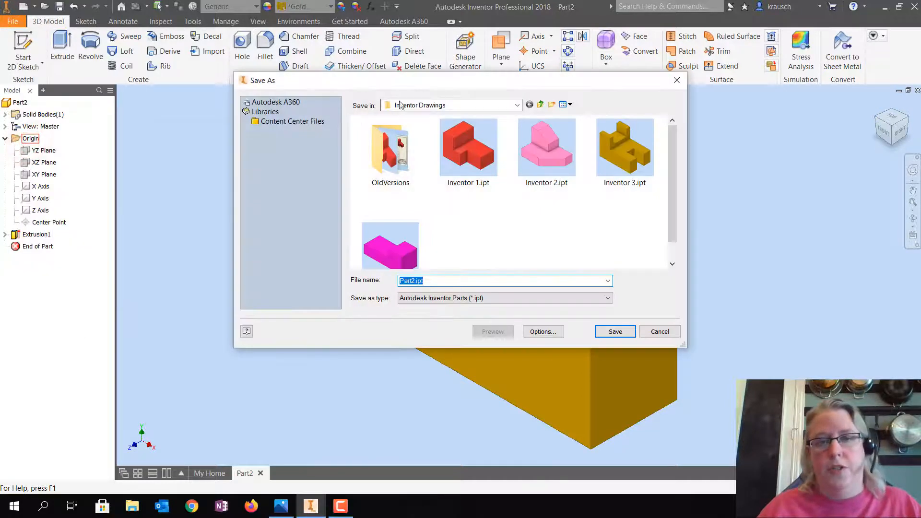
text(i)
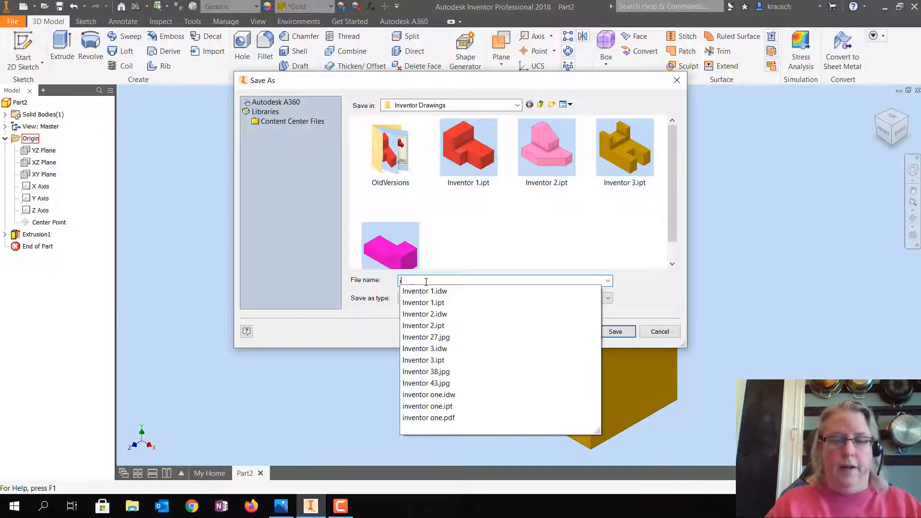
text(nventor )
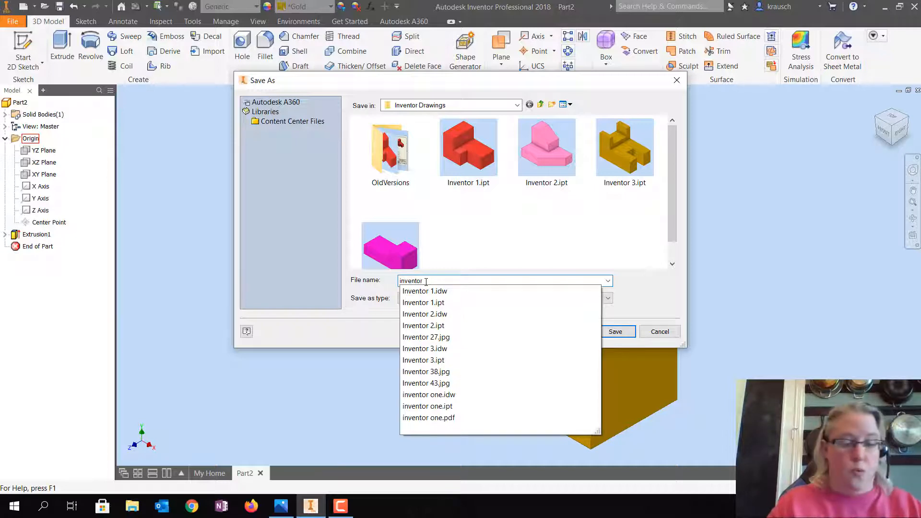
text(27)
key(Return)
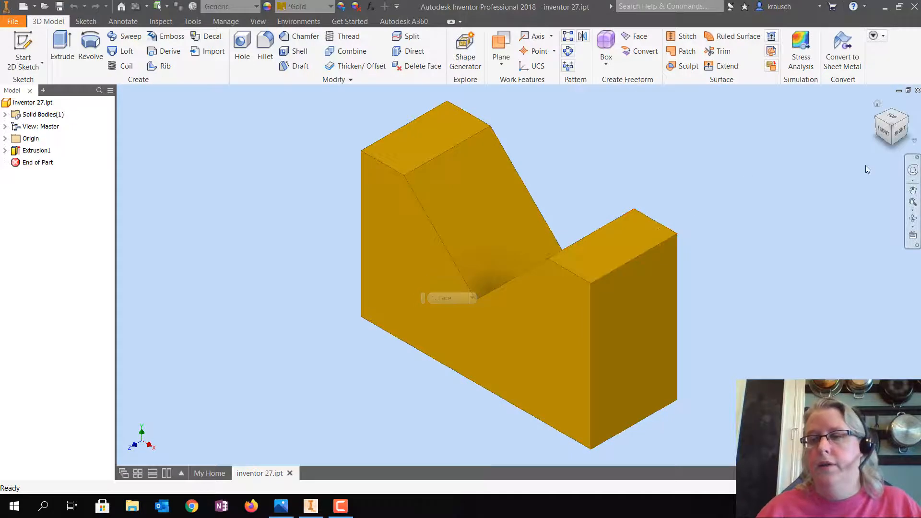
click(883, 136)
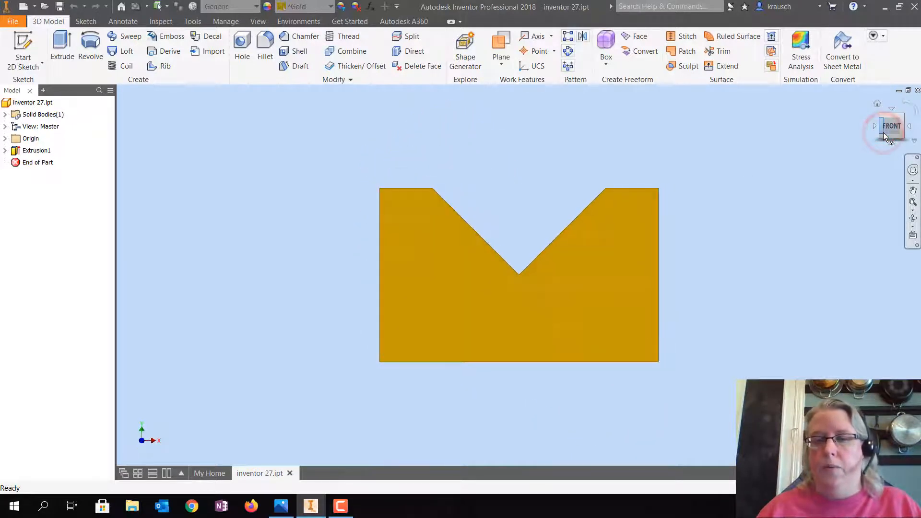
click(877, 105)
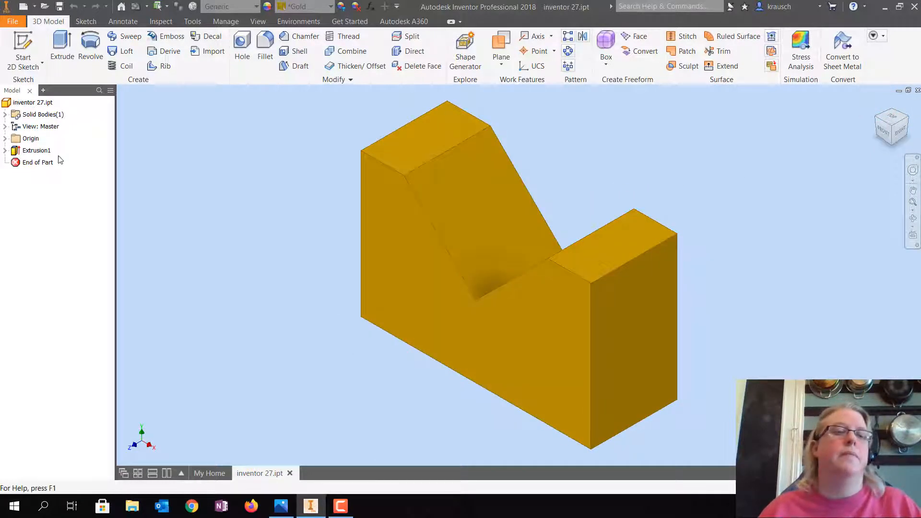
Step: Create a new drawing from the PLTW A.idw template
click(14, 23)
click(24, 68)
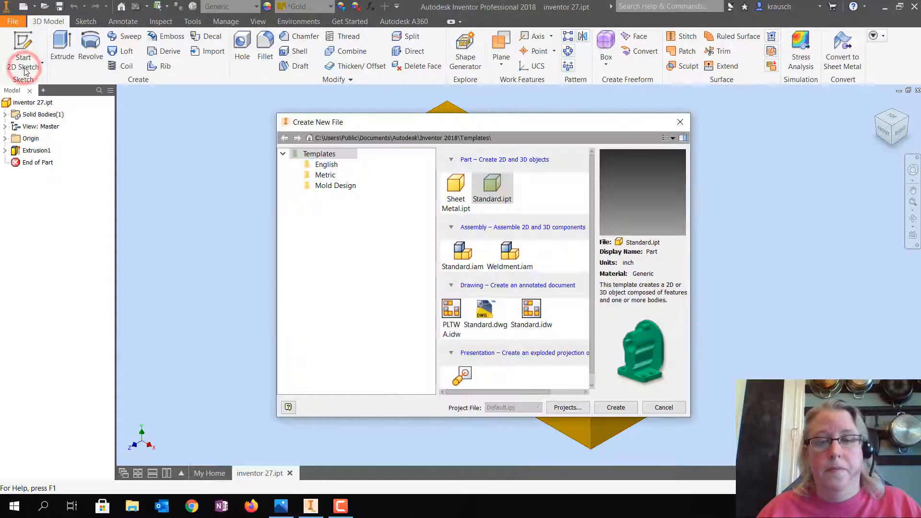
click(450, 315)
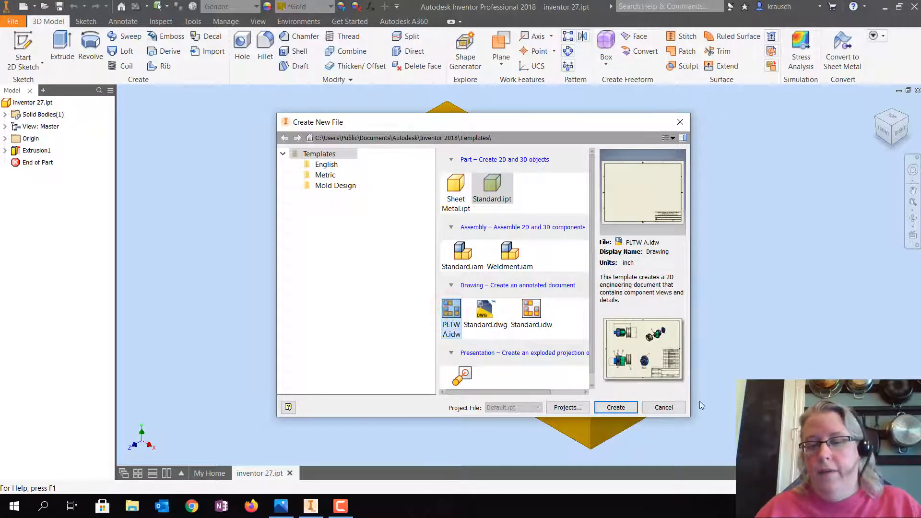
click(618, 408)
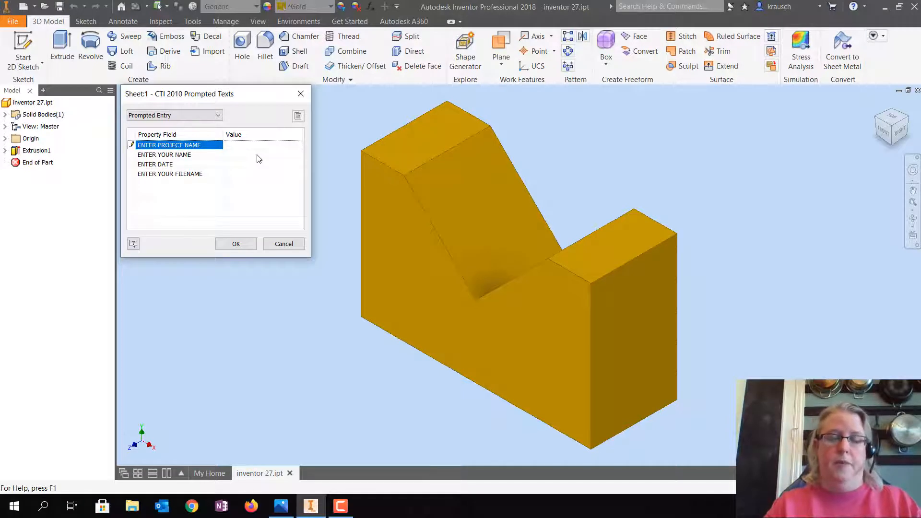
Step: Fill in the title block with project name Practice, the drafter's name, date APRIL 17 2021 and filename Inventor 27
key(Return)
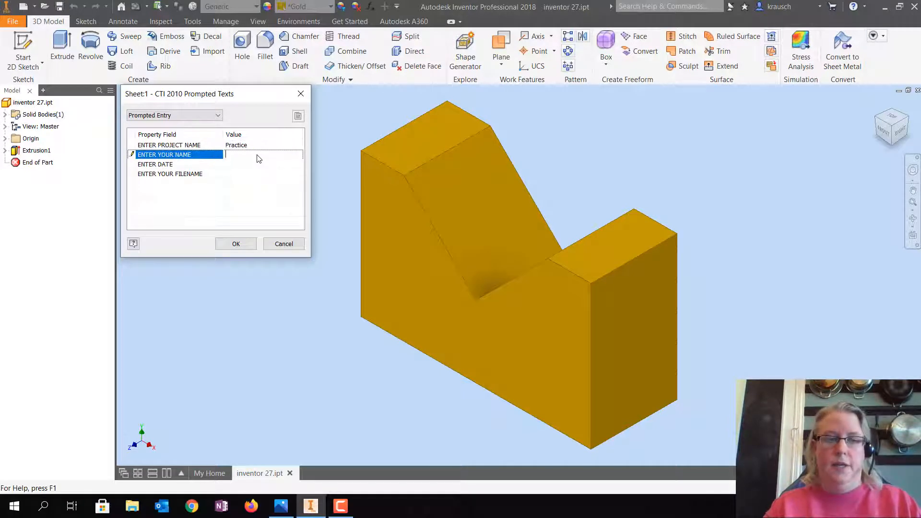
key(Return)
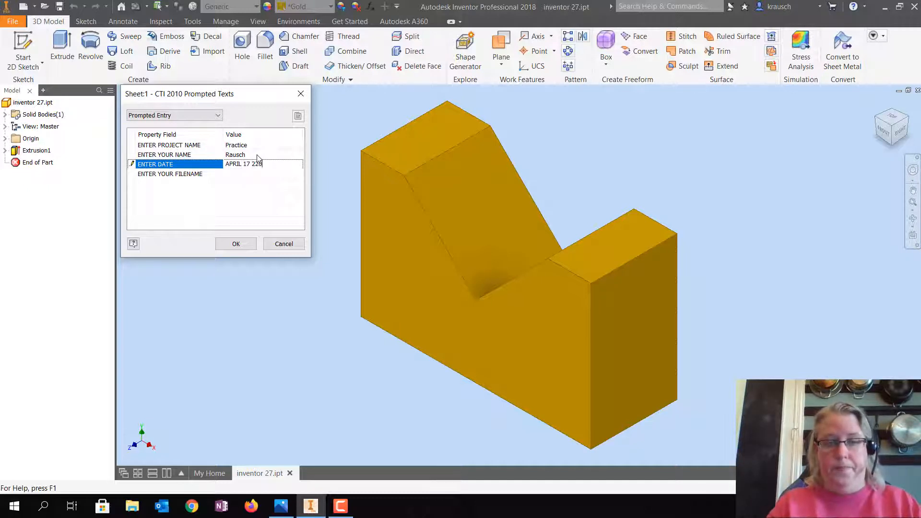
text(APRIL 17 2021)
key(Return)
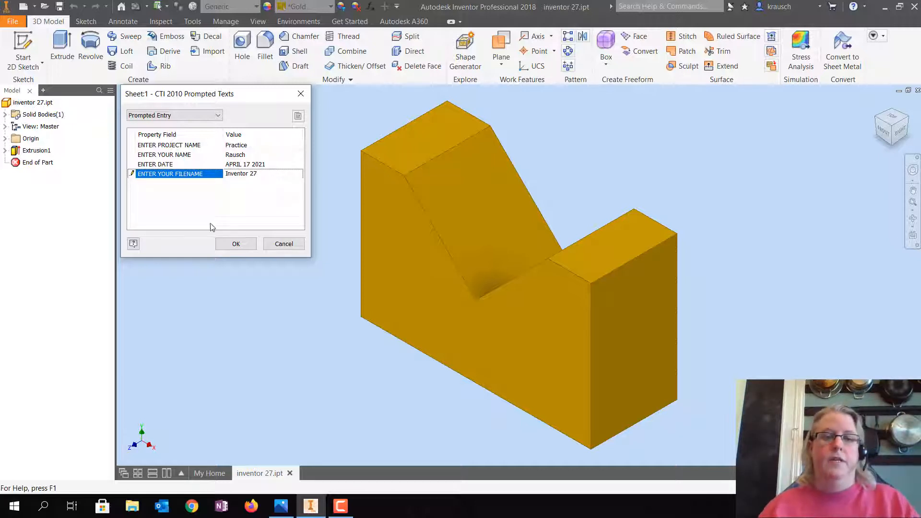
click(230, 243)
click(409, 305)
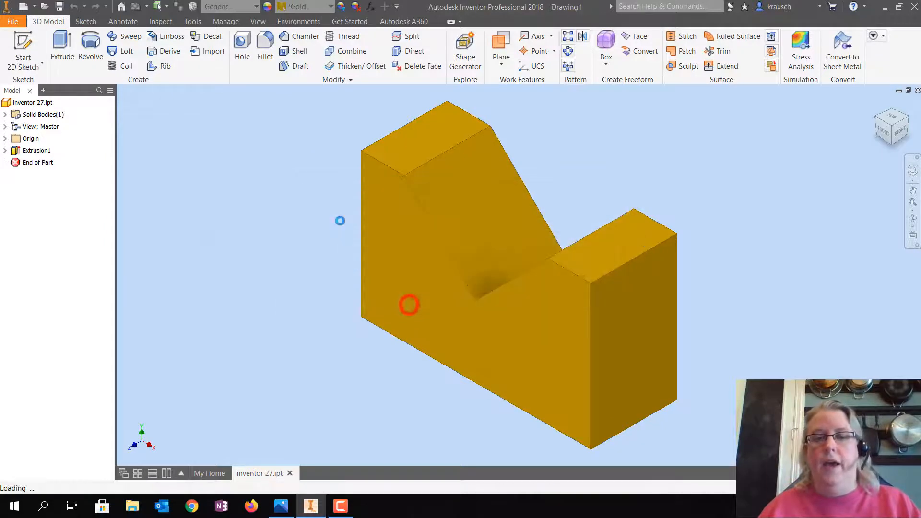
Step: Place a front base view of inventor 27.ipt with projected top, right-side and isometric views
click(10, 39)
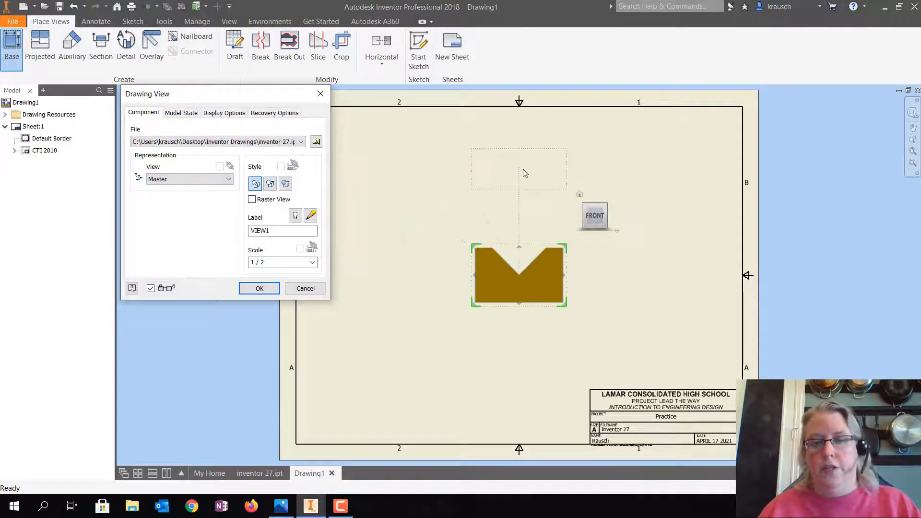
click(523, 170)
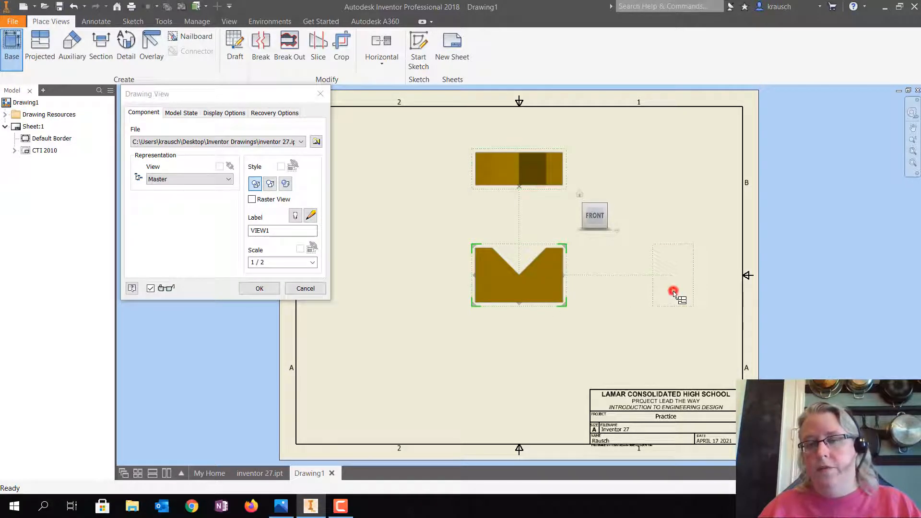
click(673, 292)
click(657, 172)
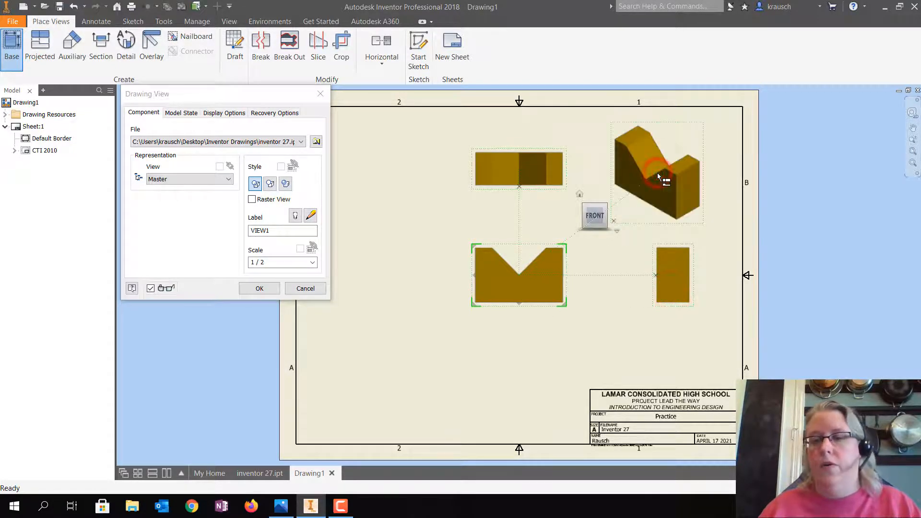
right_click(657, 172)
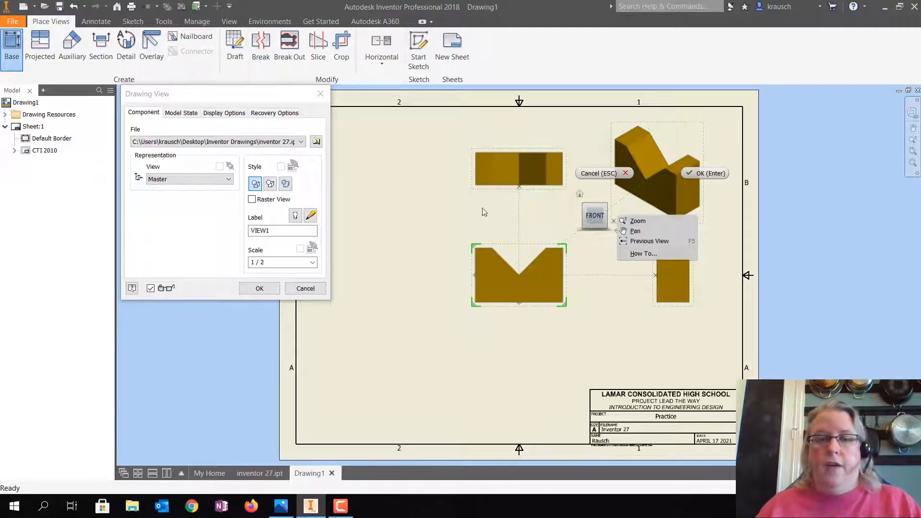
click(249, 291)
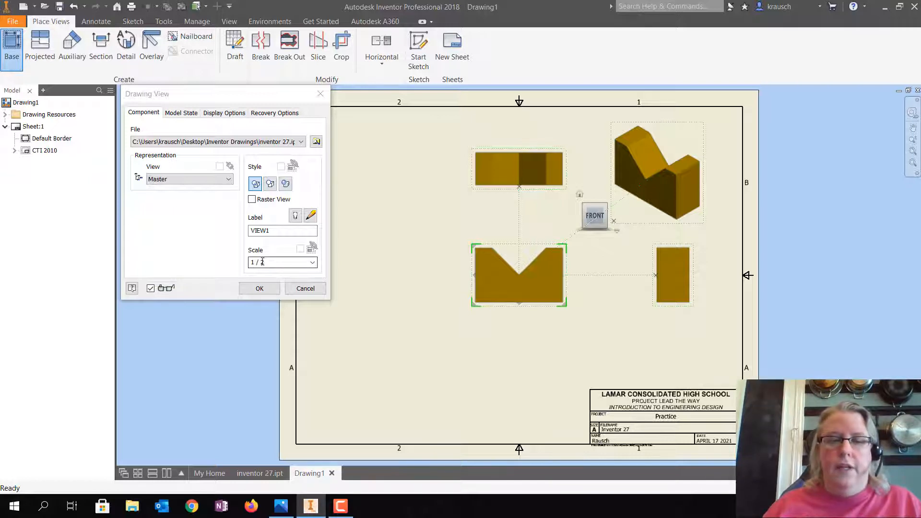
Step: Set the base view's scale to 1:1 and create the four views on the sheet
click(312, 262)
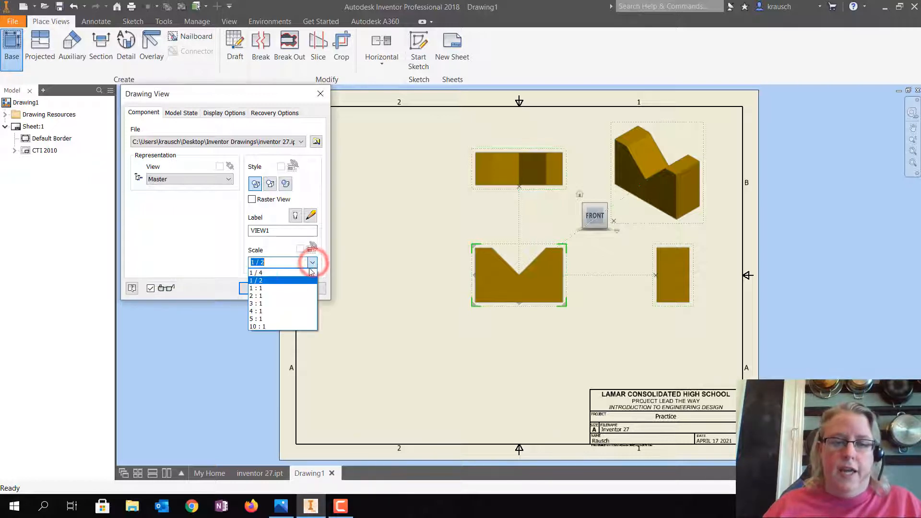
click(302, 289)
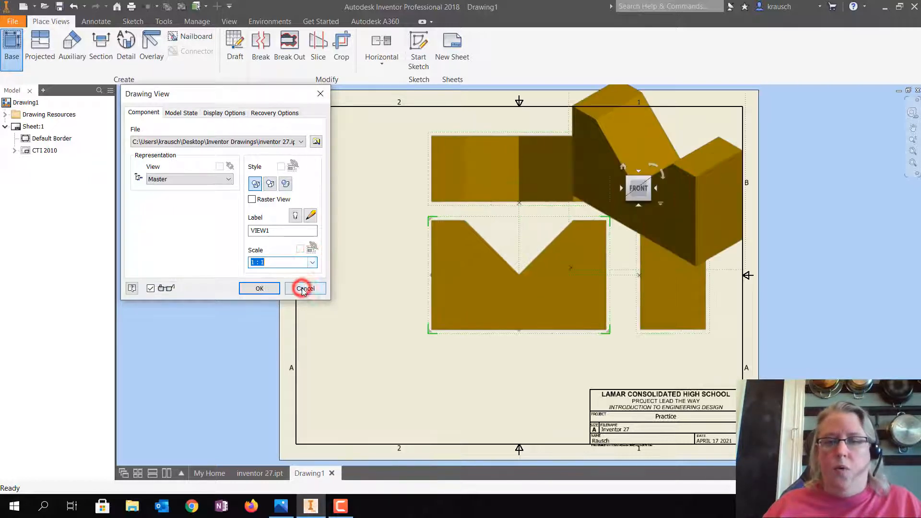
click(256, 288)
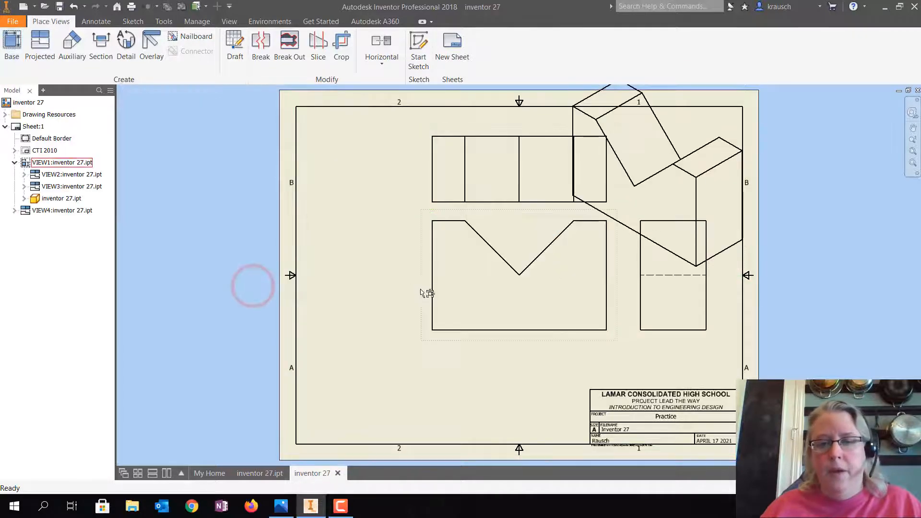
Step: Spread the views apart on the sheet, moving the front view toward the lower-left corner so the top and isometric views no longer overlap
drag(424, 293, 366, 343)
drag(559, 235, 555, 246)
drag(471, 263, 458, 264)
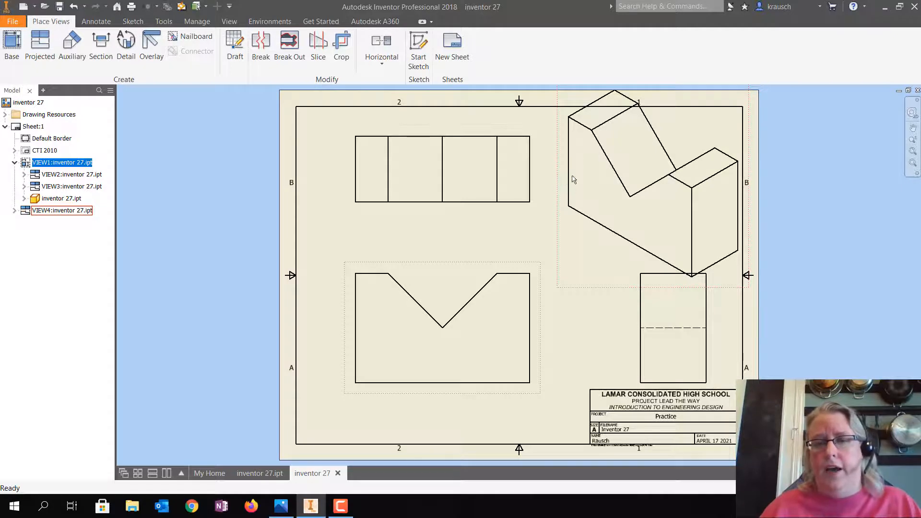
Step: Make the isometric view shaded and set its scale to .75
double_click(556, 204)
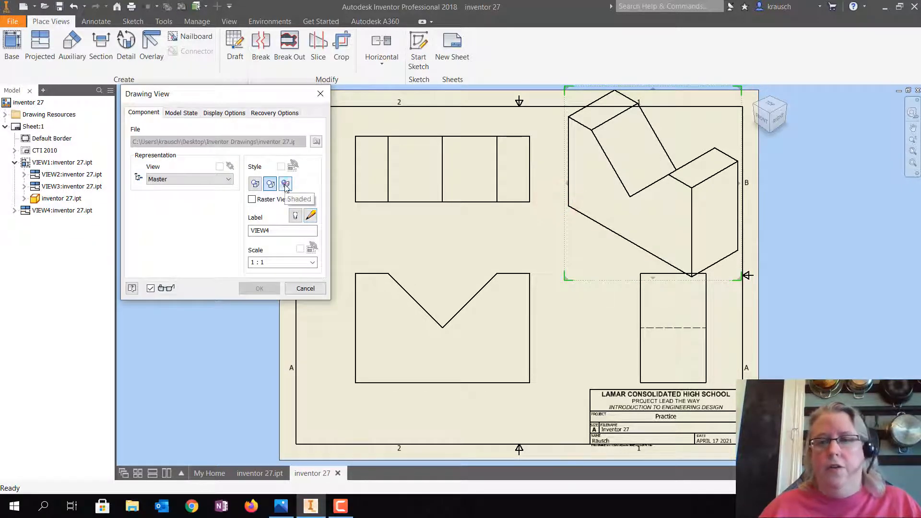
click(286, 185)
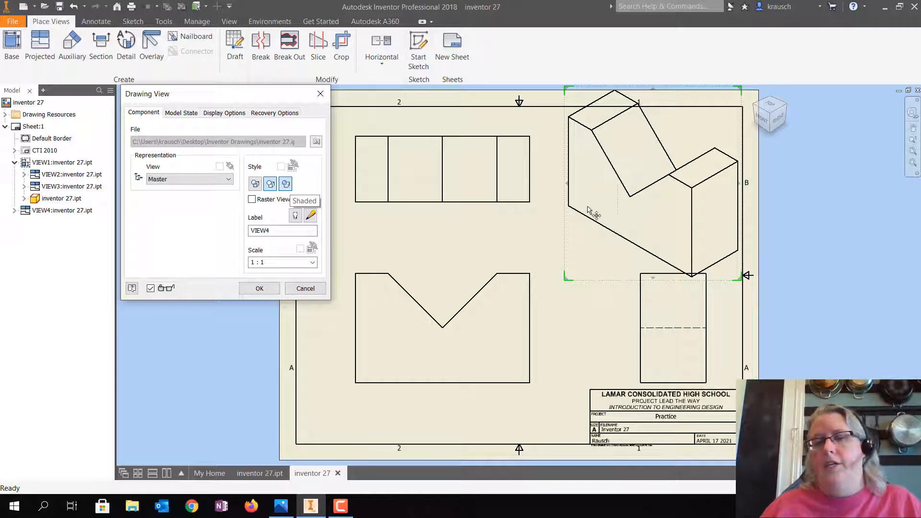
click(277, 263)
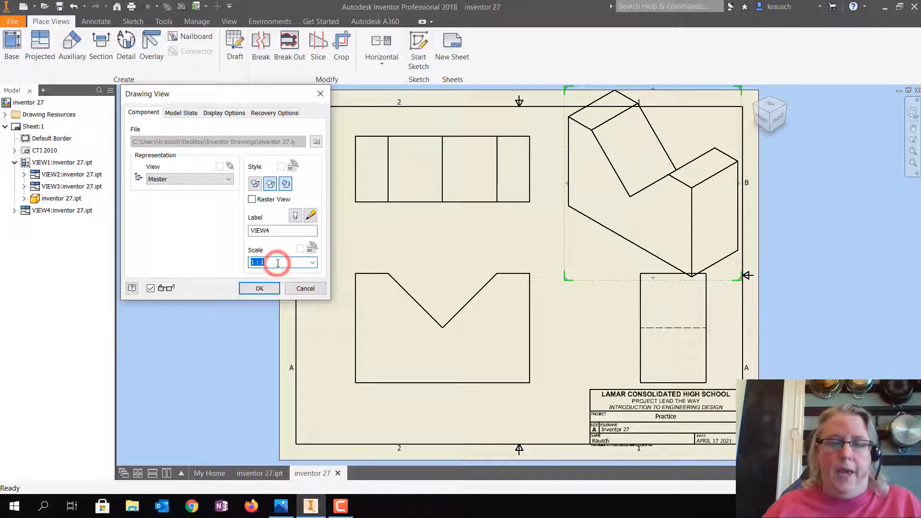
text(.75)
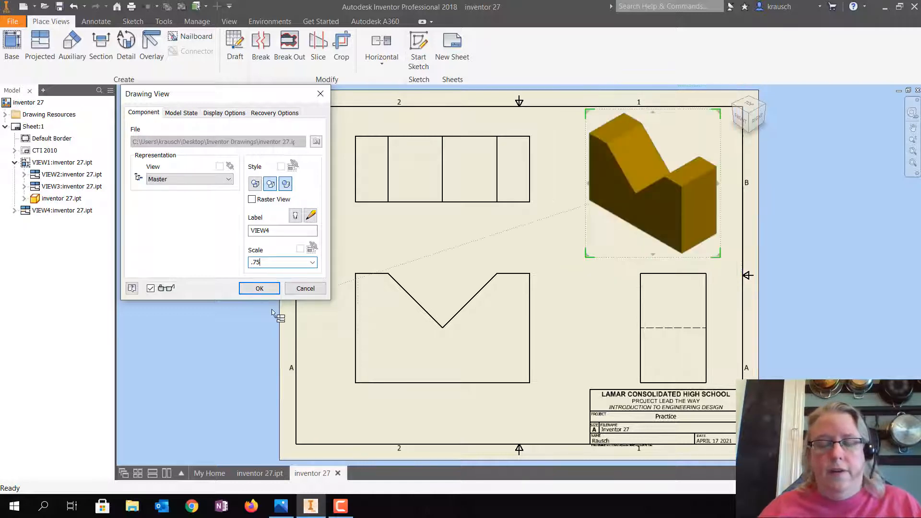
click(254, 287)
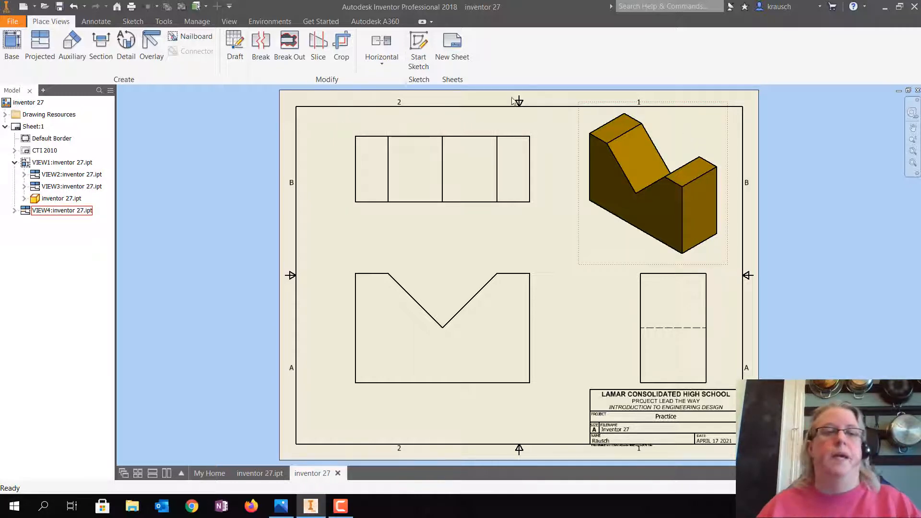
Step: Save the drawing as inventor 27.idw in the Inventor Drawings folder
click(15, 22)
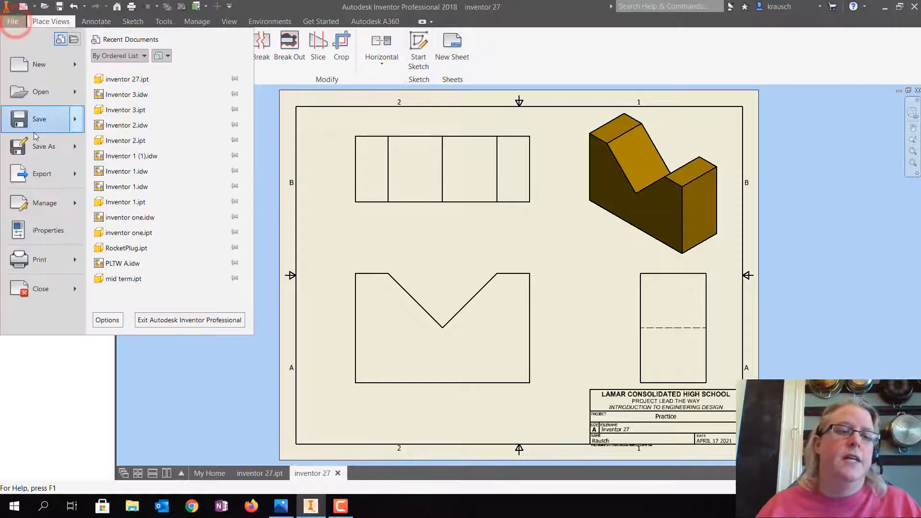
click(39, 144)
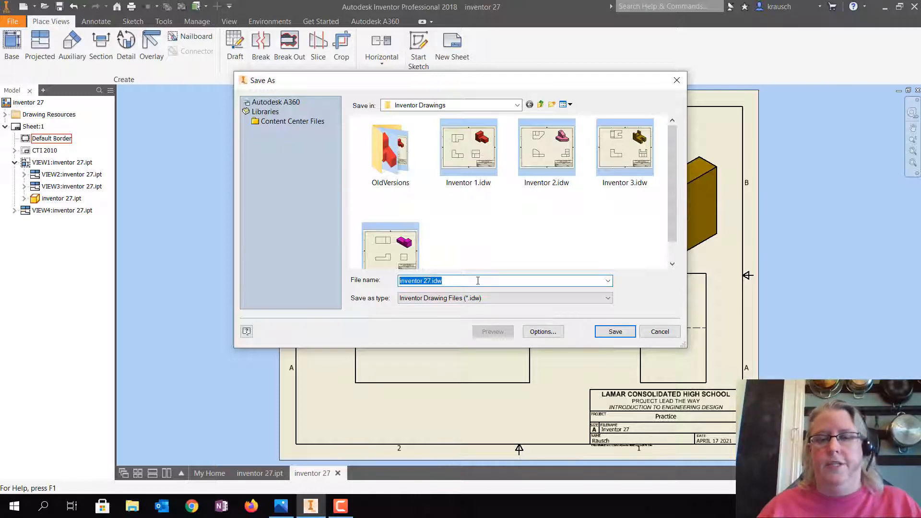
click(614, 335)
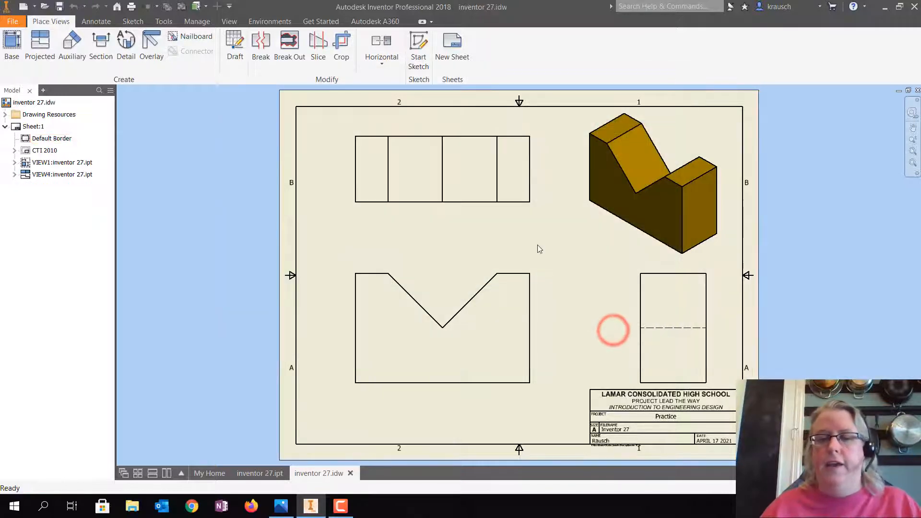